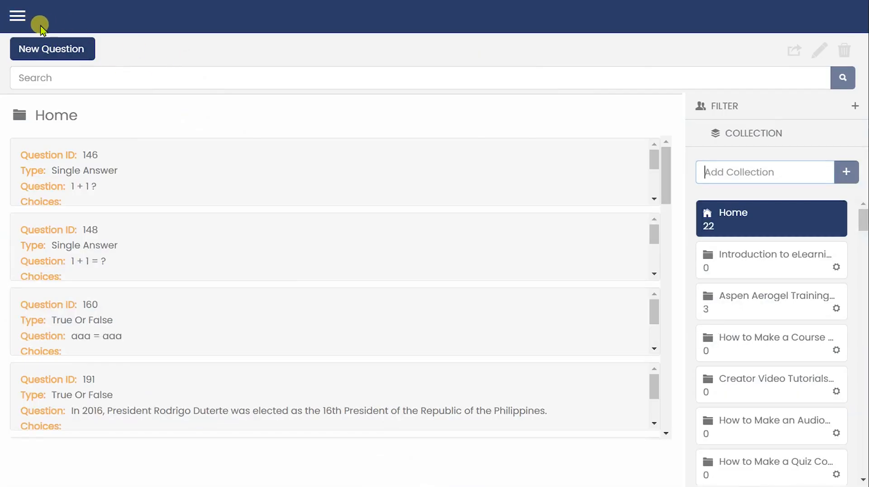
{"action": "left_click", "coordinate": [17, 16]}
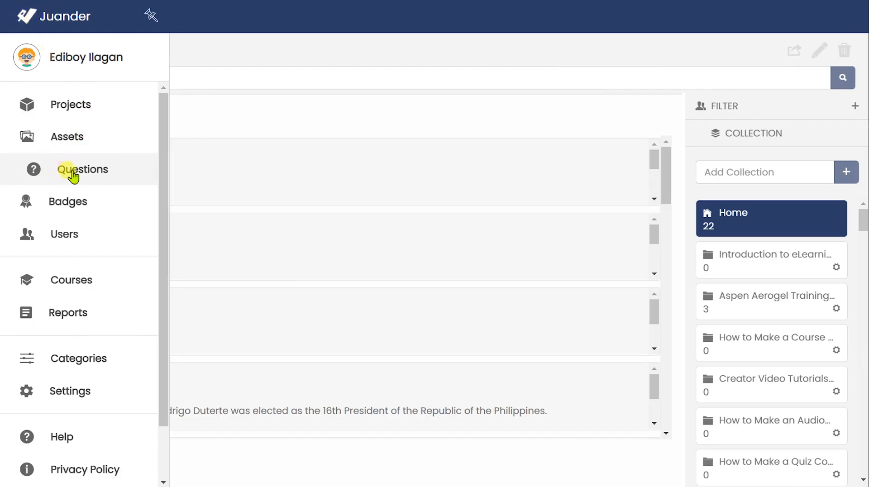
{"action": "left_click", "coordinate": [222, 51]}
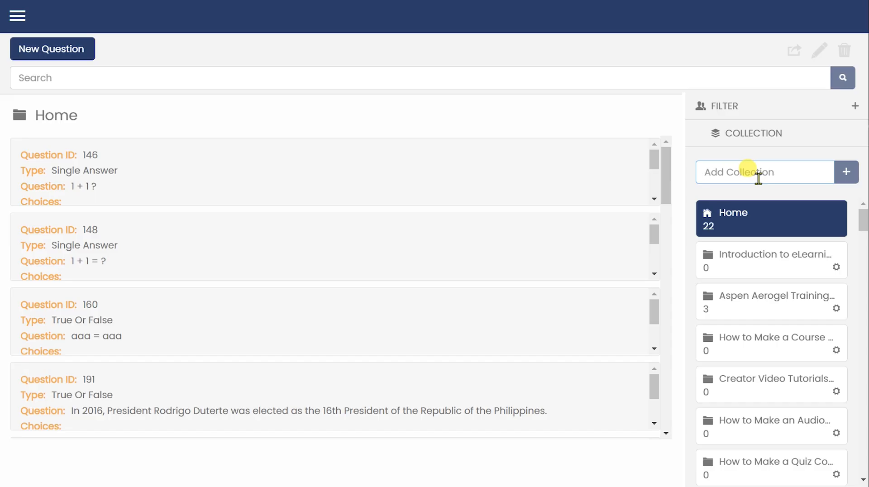
Create a new question collection named "Juander Walkthrough".
{"action": "type", "text": "Introduction"}
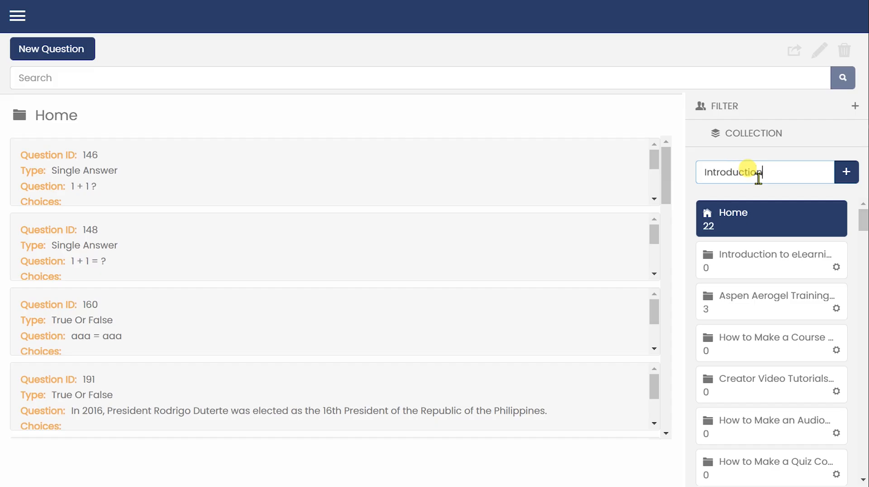
{"action": "key", "text": "ctrl+a"}
{"action": "type", "text": "J"}
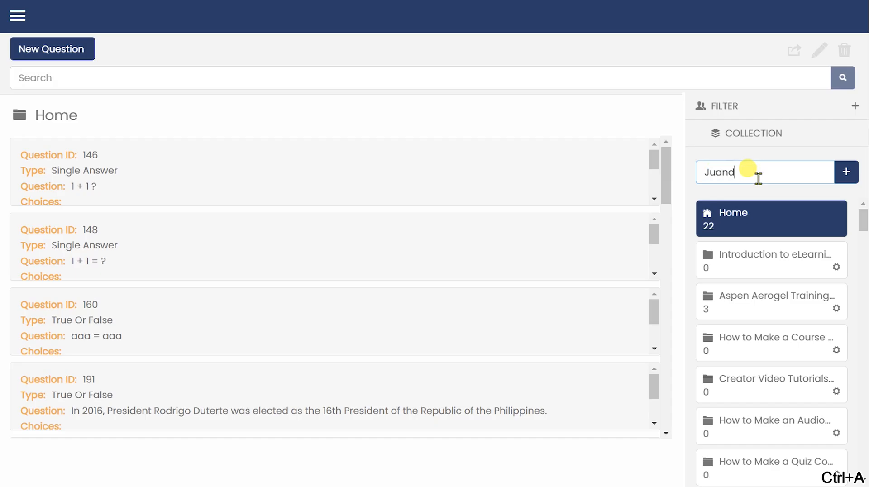
{"action": "type", "text": "uander Wel"}
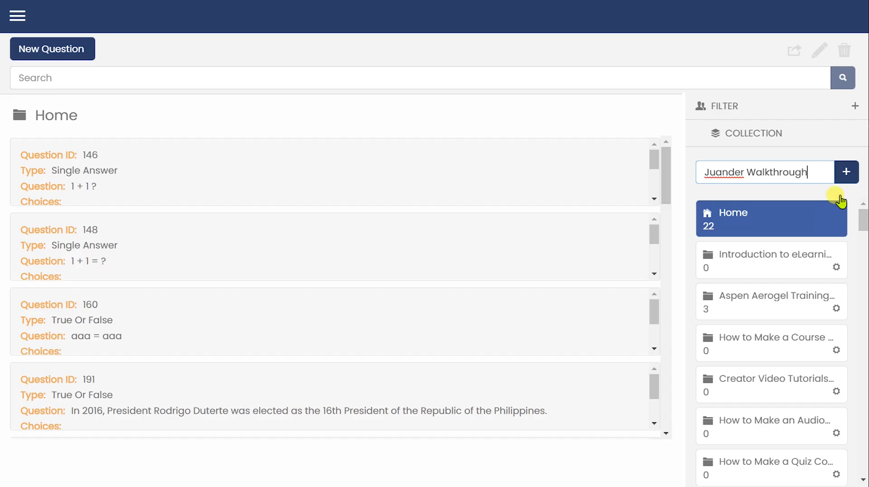
{"action": "left_click", "coordinate": [847, 174]}
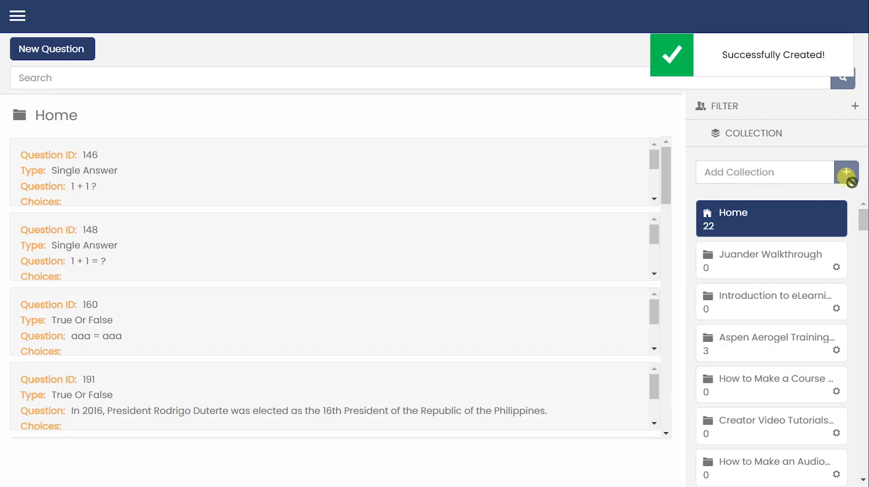
Open the Juander Walkthrough collection and start a new question in it, keeping that collection selected.
{"action": "left_click", "coordinate": [762, 265]}
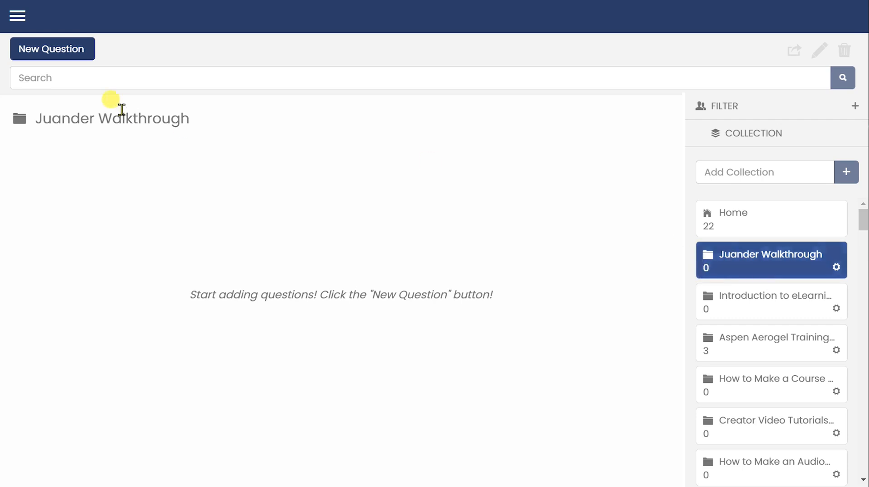
{"action": "left_click", "coordinate": [55, 54]}
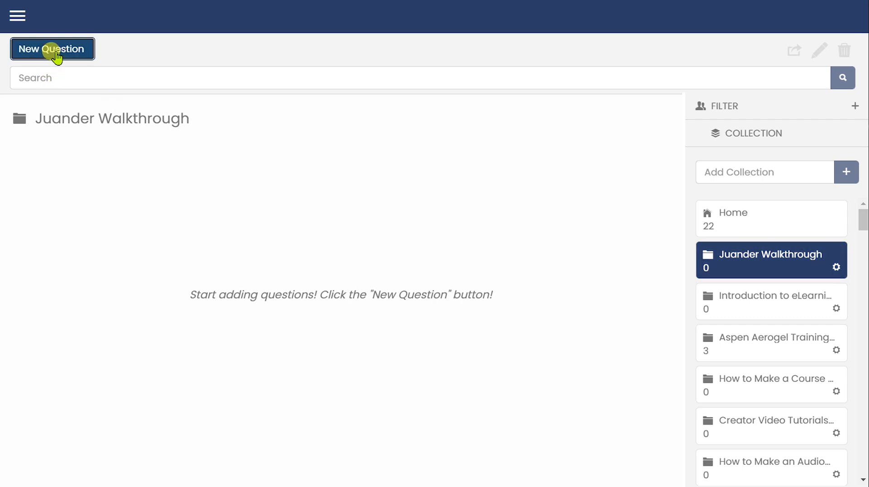
{"action": "left_click", "coordinate": [379, 92]}
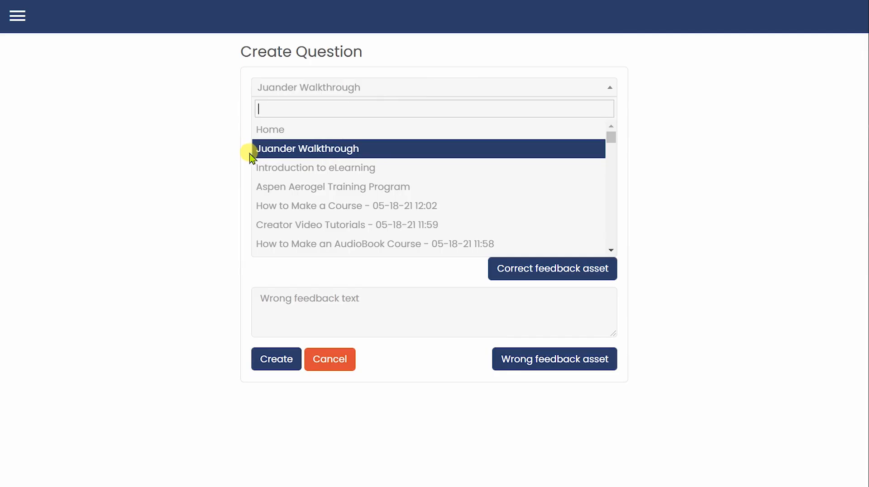
{"action": "left_click", "coordinate": [224, 153]}
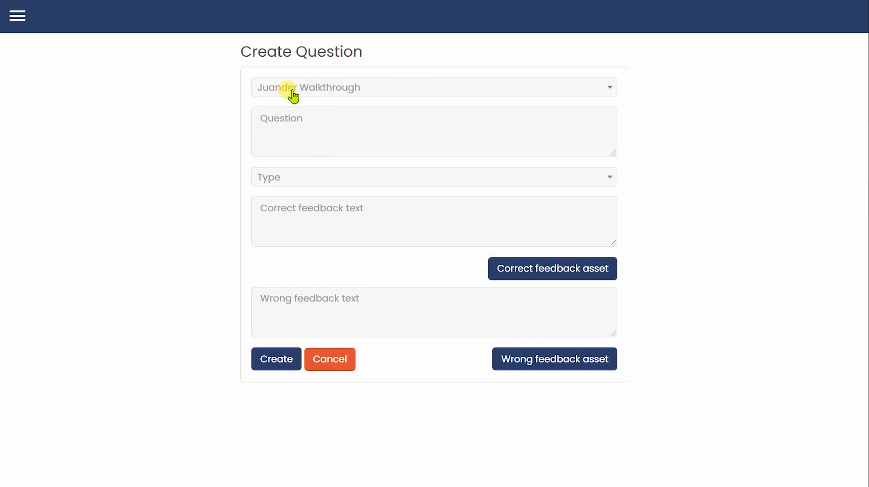
Enter the question "Is Juander an eLearning tool?" and set its type to True or False with True as the answer.
{"action": "left_click", "coordinate": [315, 117]}
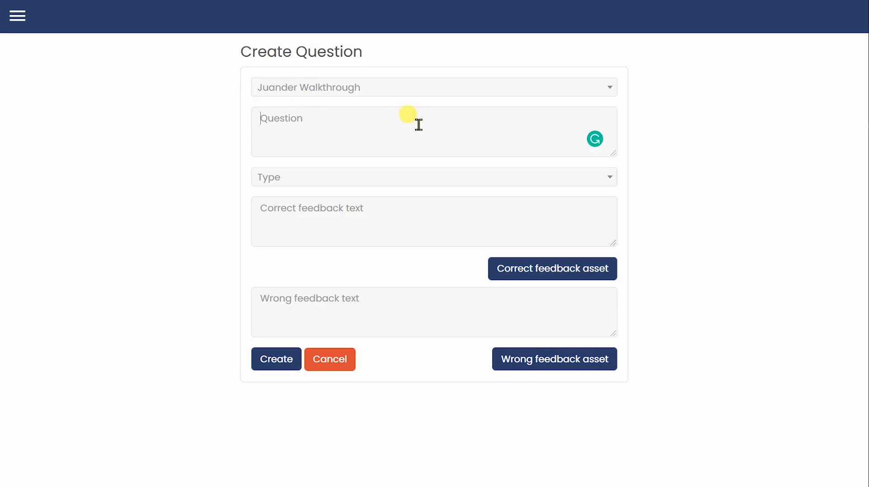
{"action": "type", "text": "What is you"}
{"action": "key", "text": "ctrl+a"}
{"action": "type", "text": "Is "}
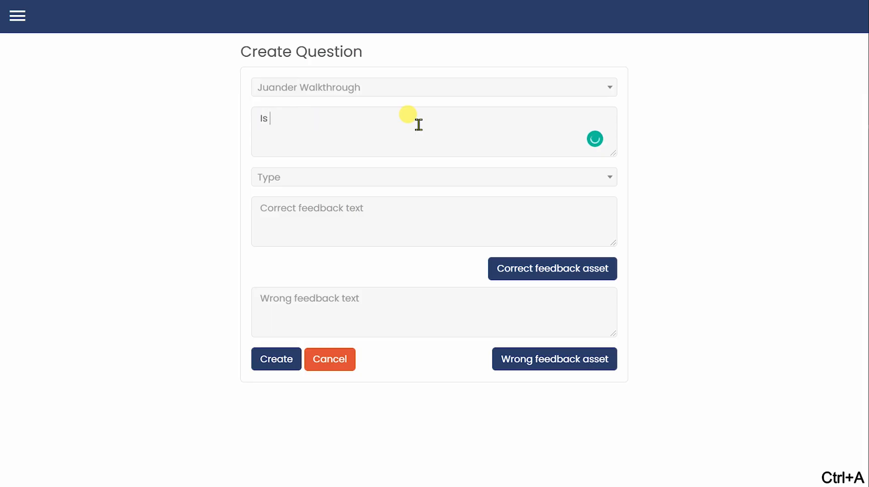
{"action": "type", "text": "Juander an eLearning tool?"}
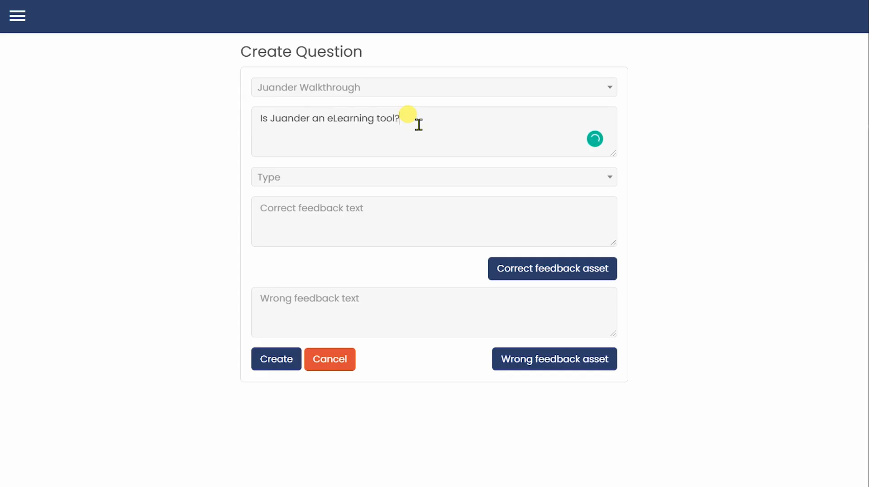
{"action": "left_click", "coordinate": [417, 178]}
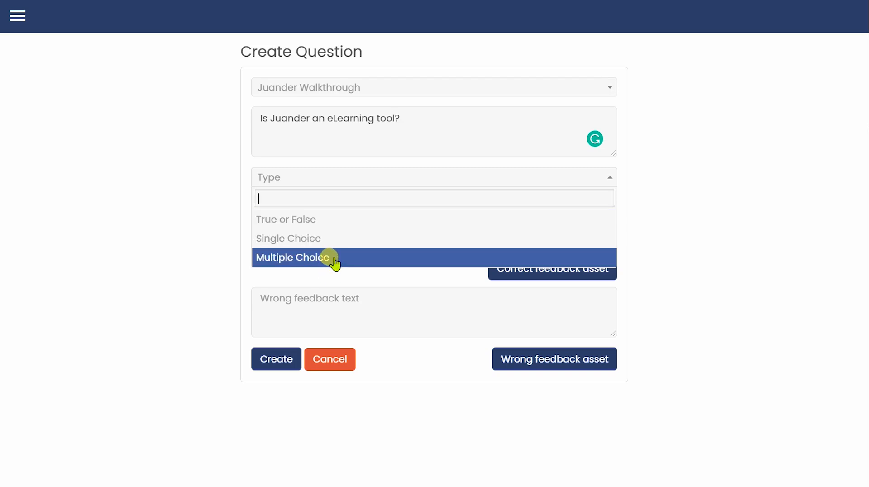
{"action": "left_click", "coordinate": [306, 219]}
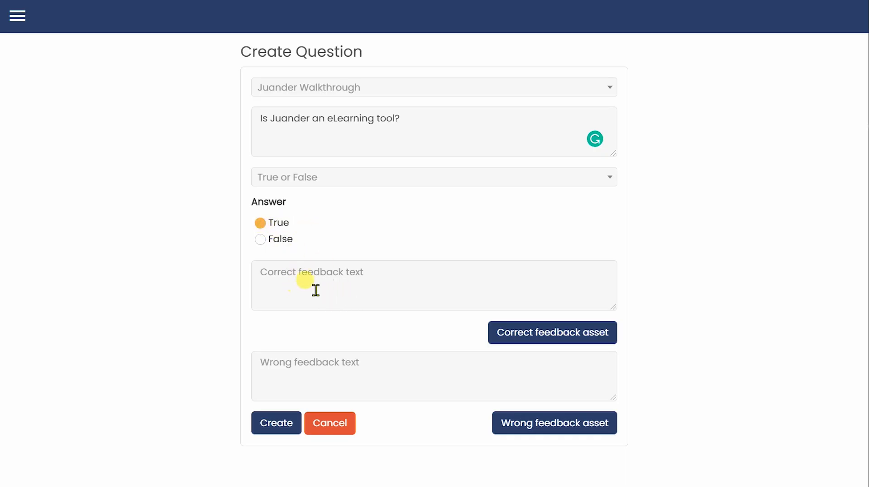
Enter the correct feedback text "That is correct! Juander is an eLearning too that you can use.".
{"action": "left_click", "coordinate": [335, 289]}
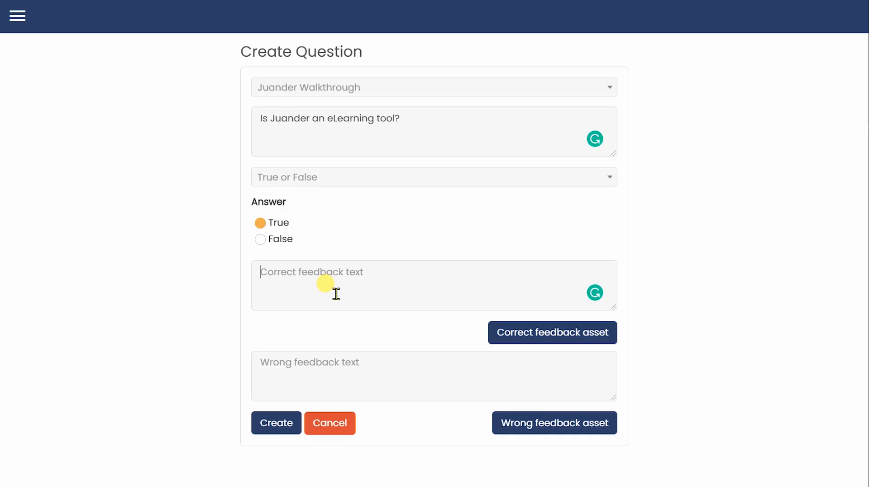
{"action": "type", "text": "That is correct!"}
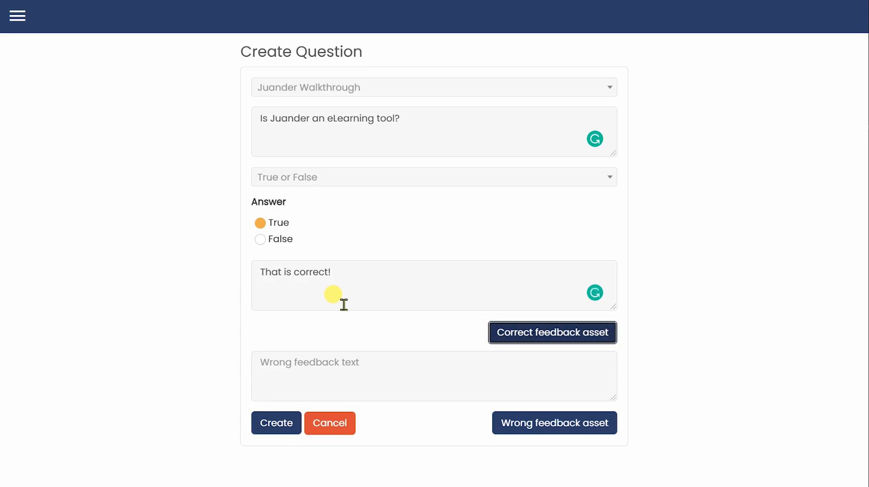
{"action": "left_click", "coordinate": [348, 369]}
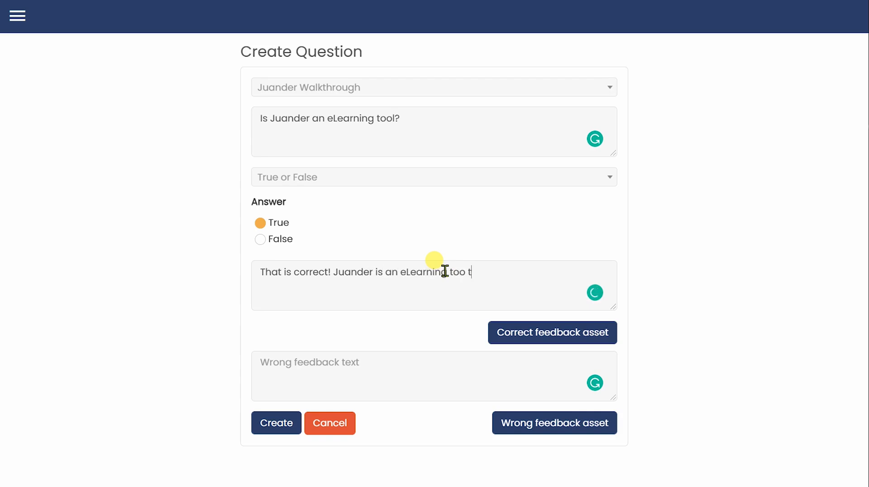
{"action": "type", "text": "u can use."}
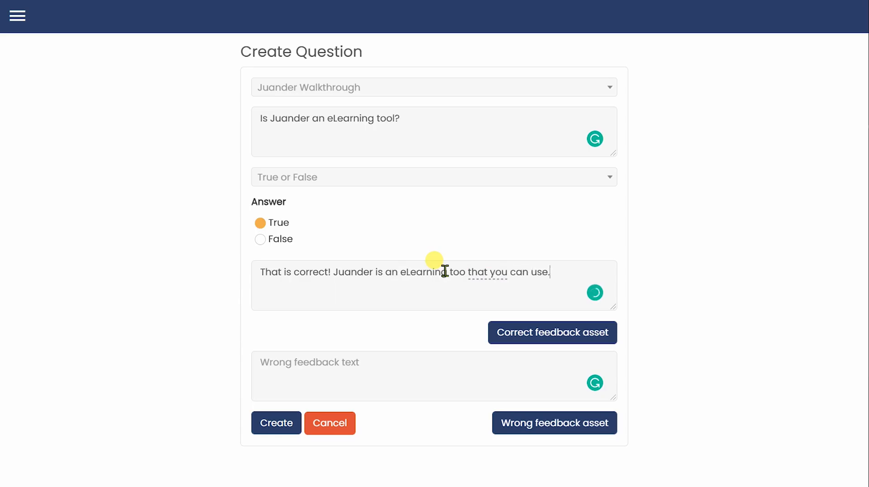
Copy the correct feedback into the wrong feedback text and change "correct" to "incorrect" there.
{"action": "key", "text": "ctrl+a"}
{"action": "key", "text": "ctrl+c"}
{"action": "left_click", "coordinate": [390, 381]}
{"action": "key", "text": "ctrl+v"}
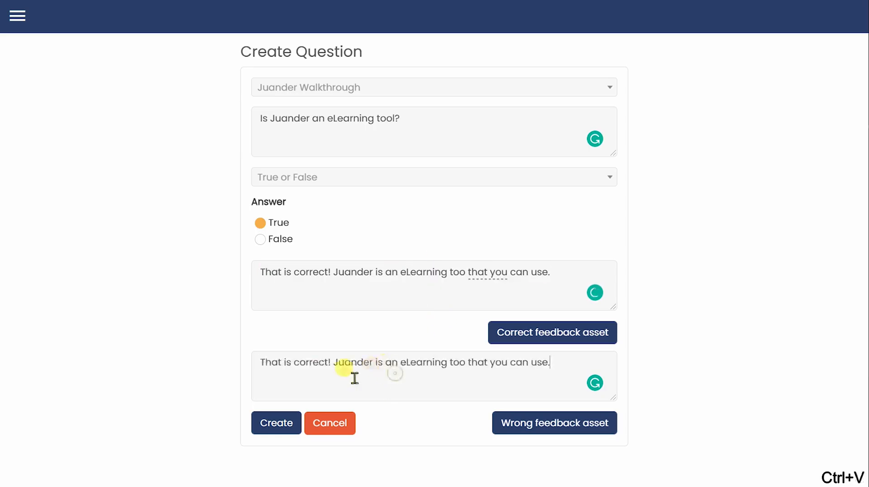
{"action": "left_click", "coordinate": [296, 363]}
{"action": "type", "text": "in"}
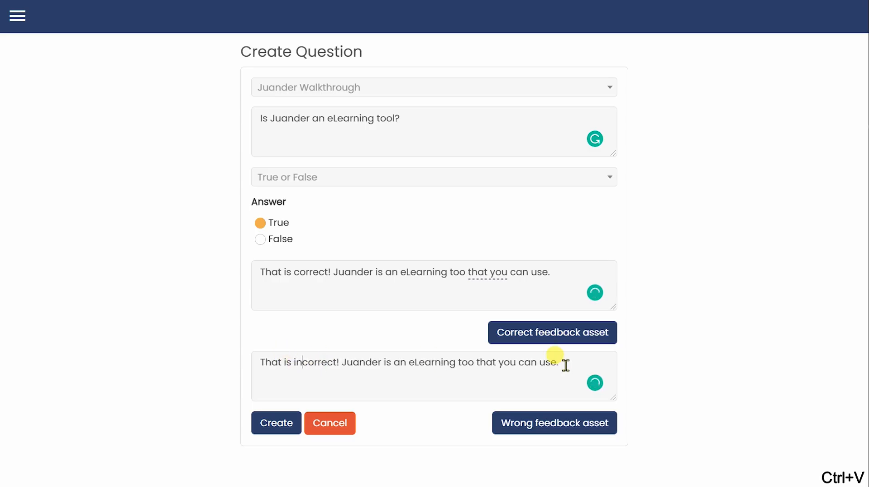
{"action": "left_click", "coordinate": [518, 367]}
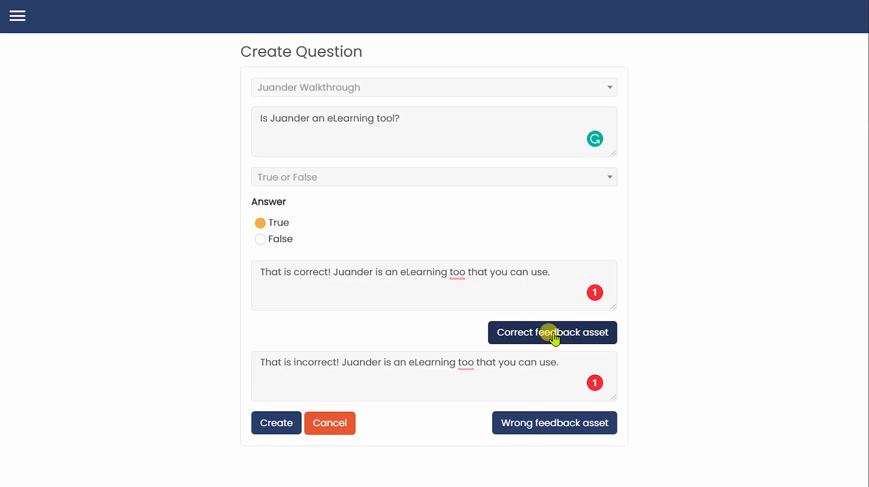
Correct the misspelled word "too" to "tool" in both the correct and the wrong feedback texts.
{"action": "mouse_move", "coordinate": [451, 273]}
{"action": "left_click", "coordinate": [464, 302]}
{"action": "mouse_move", "coordinate": [459, 362]}
{"action": "left_click", "coordinate": [473, 384]}
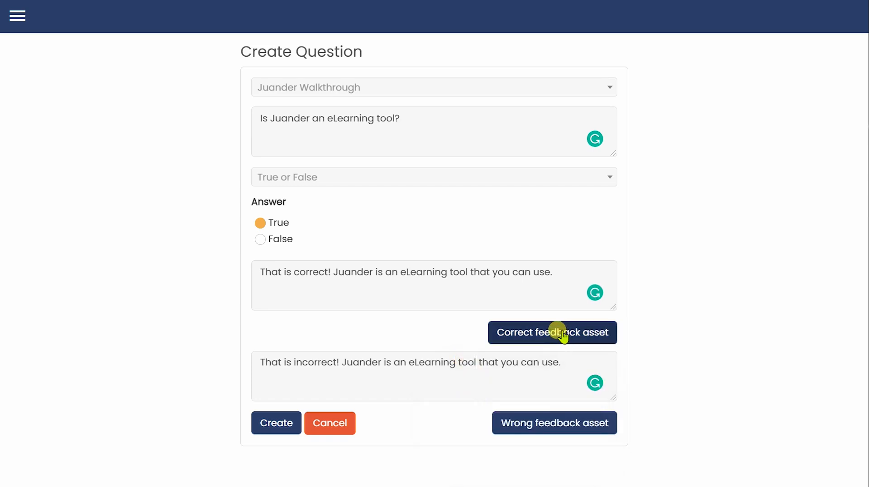
Attach the video asset "correct video" as the question's correct feedback asset.
{"action": "left_click", "coordinate": [524, 336]}
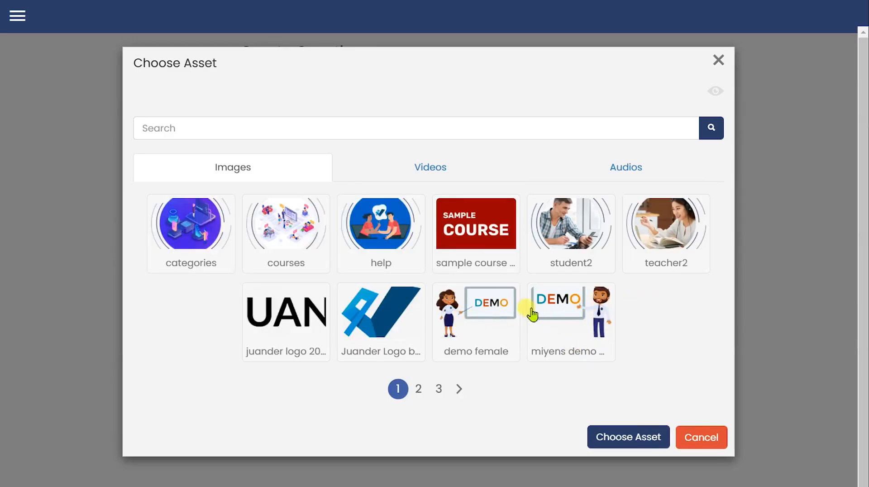
{"action": "left_click", "coordinate": [438, 176]}
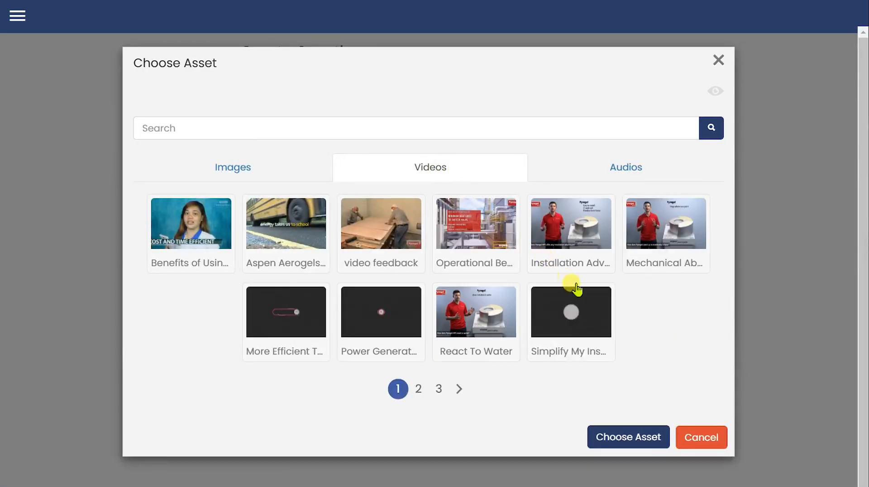
{"action": "scroll", "coordinate": [630, 284], "scroll_direction": "down", "scroll_amount": 1}
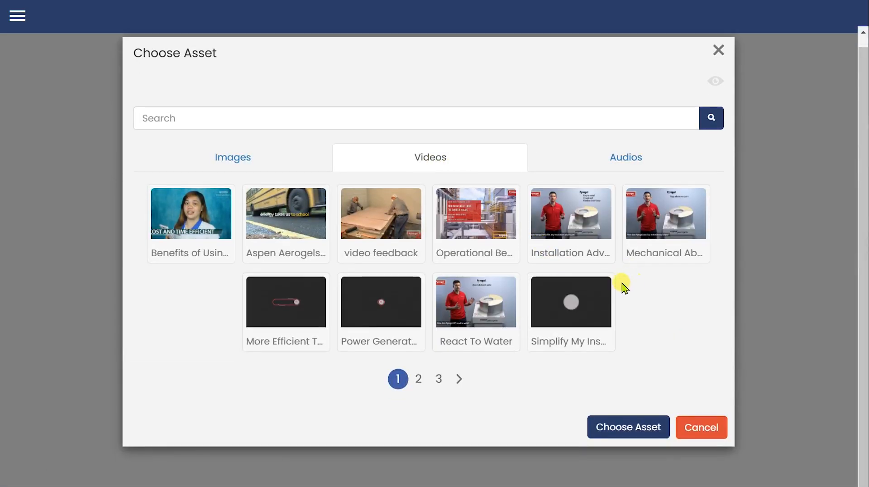
{"action": "left_click", "coordinate": [419, 380]}
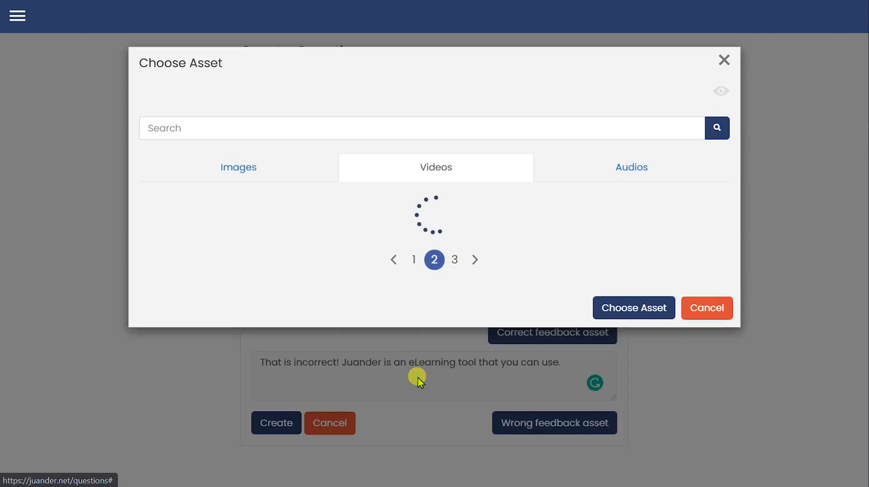
{"action": "left_click", "coordinate": [447, 390]}
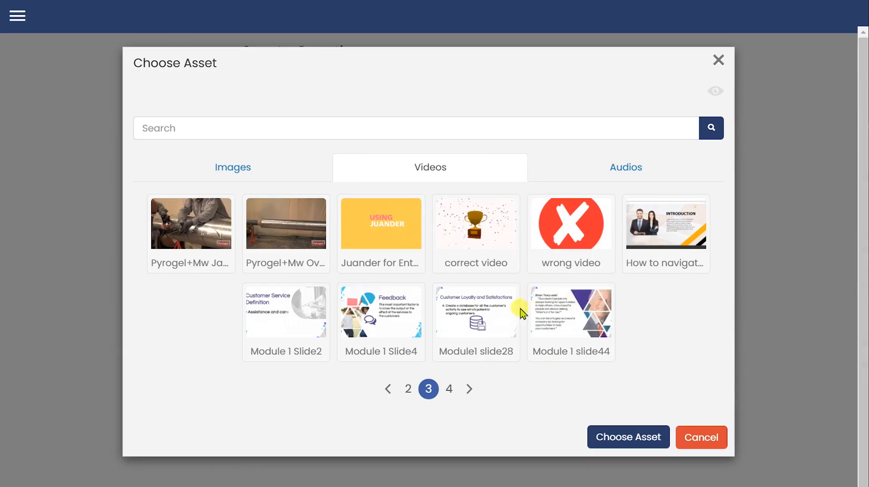
{"action": "scroll", "coordinate": [500, 257], "scroll_direction": "down", "scroll_amount": 1}
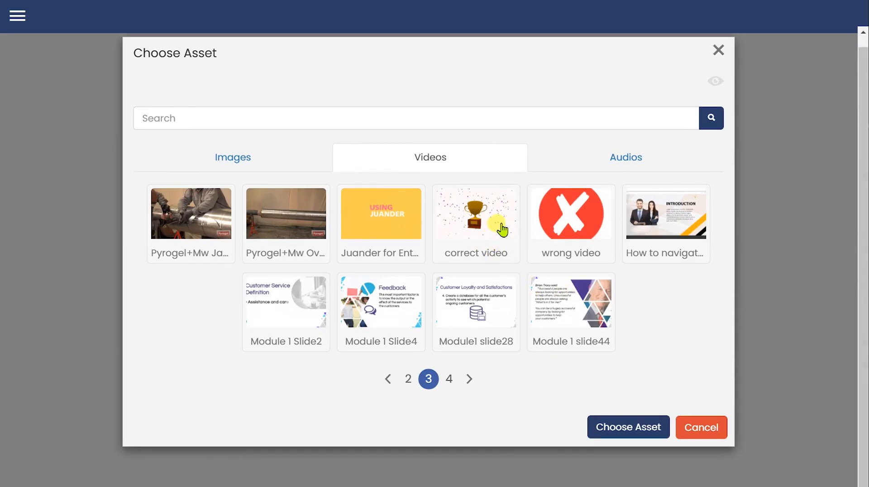
{"action": "left_click", "coordinate": [500, 257]}
{"action": "left_click", "coordinate": [625, 426]}
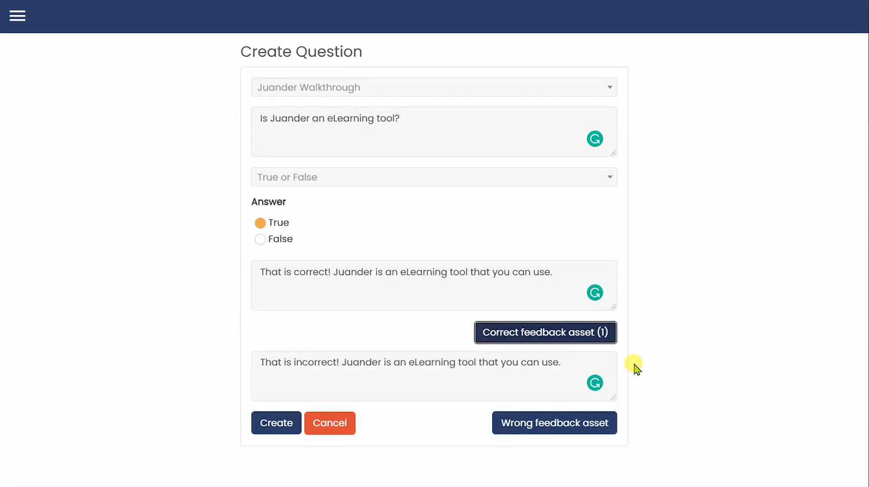
Find the audio asset "incorrect sound", attach it as the question's wrong feedback asset, and create the question.
{"action": "left_click", "coordinate": [536, 426]}
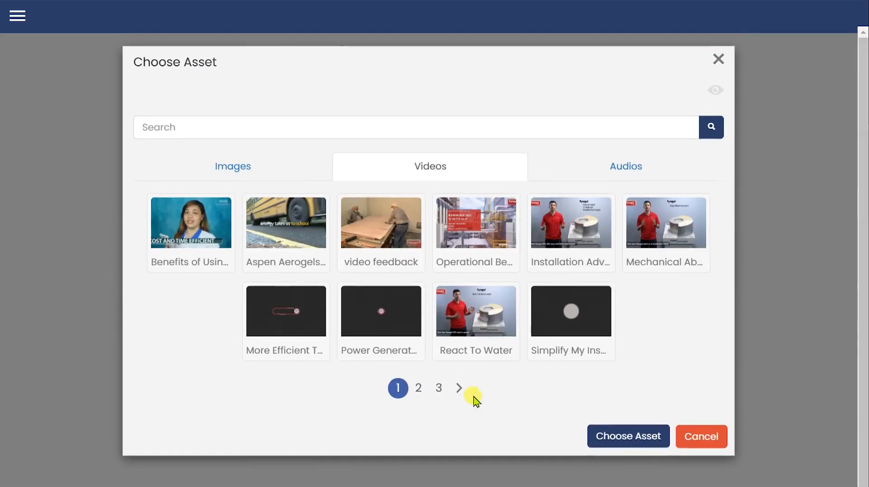
{"action": "left_click", "coordinate": [586, 174]}
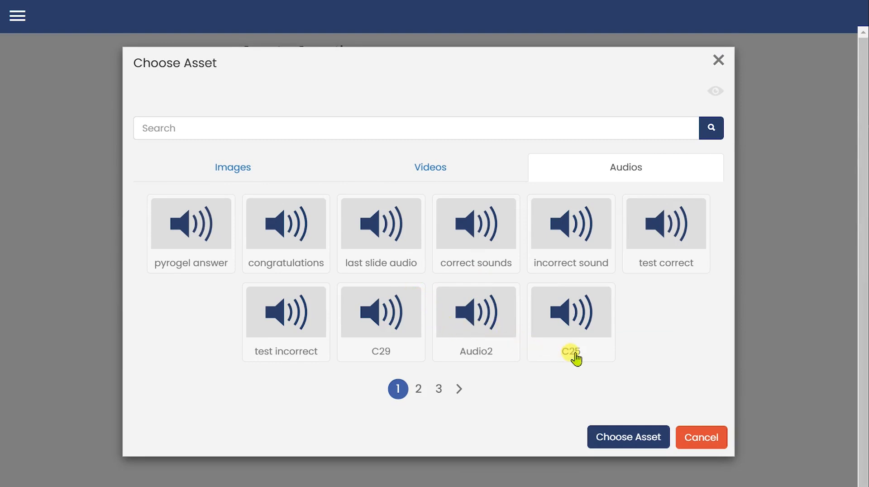
{"action": "left_click", "coordinate": [419, 390]}
{"action": "left_click", "coordinate": [373, 131]}
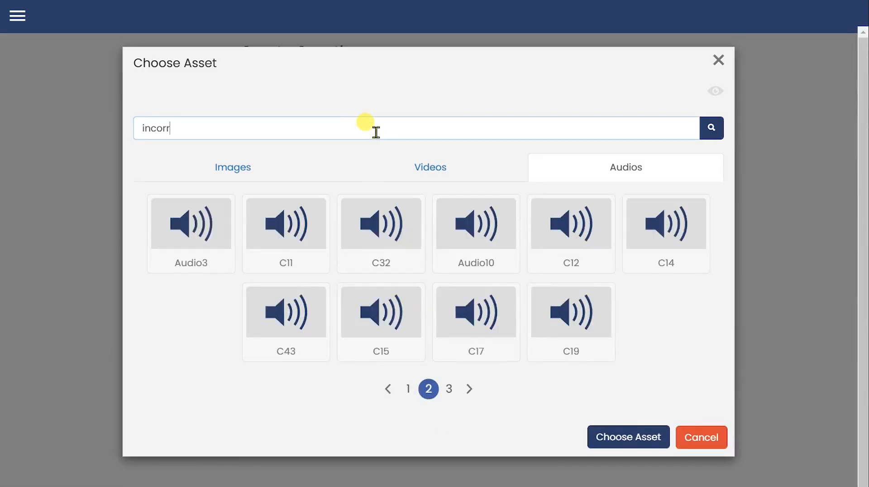
{"action": "type", "text": "incorrect"}
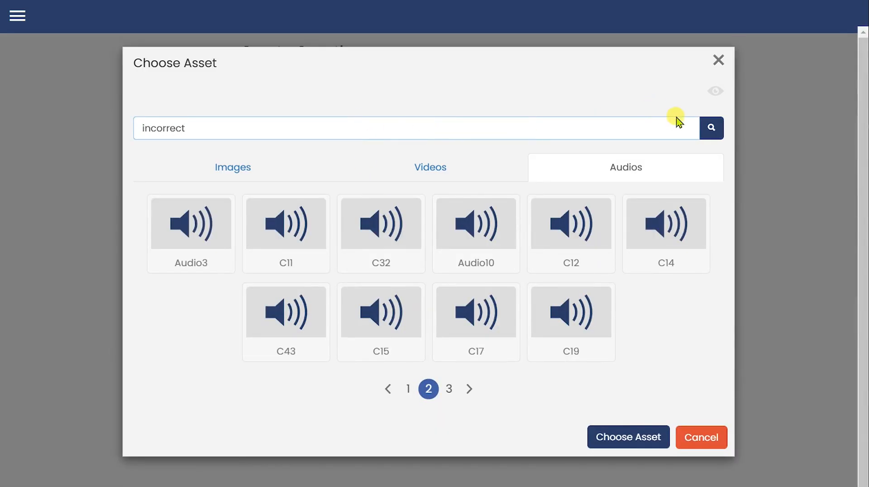
{"action": "left_click", "coordinate": [711, 128]}
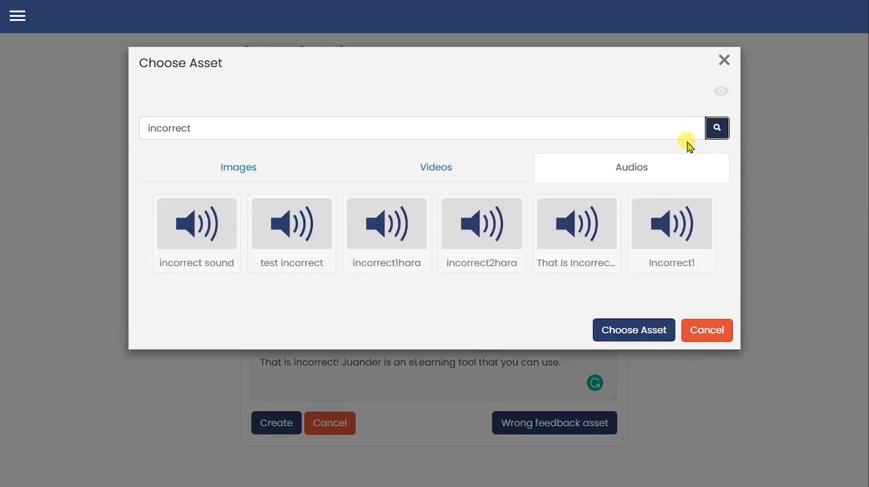
{"action": "left_click", "coordinate": [212, 256]}
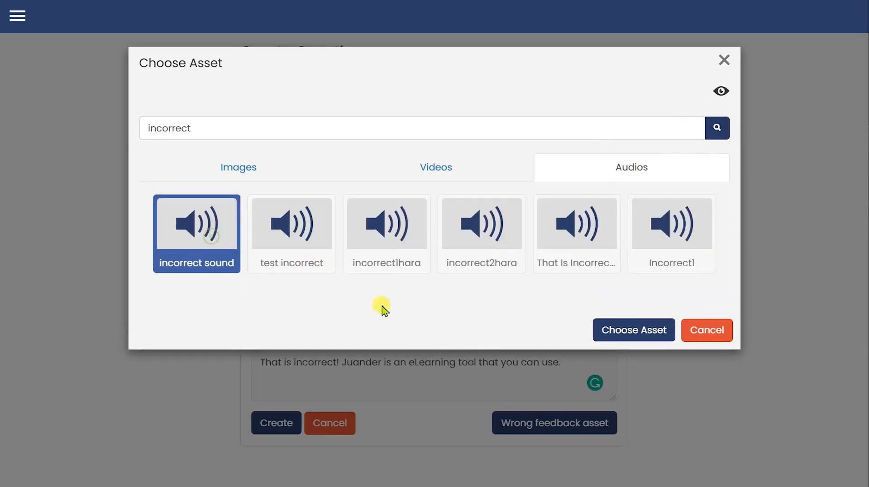
{"action": "left_click", "coordinate": [634, 331]}
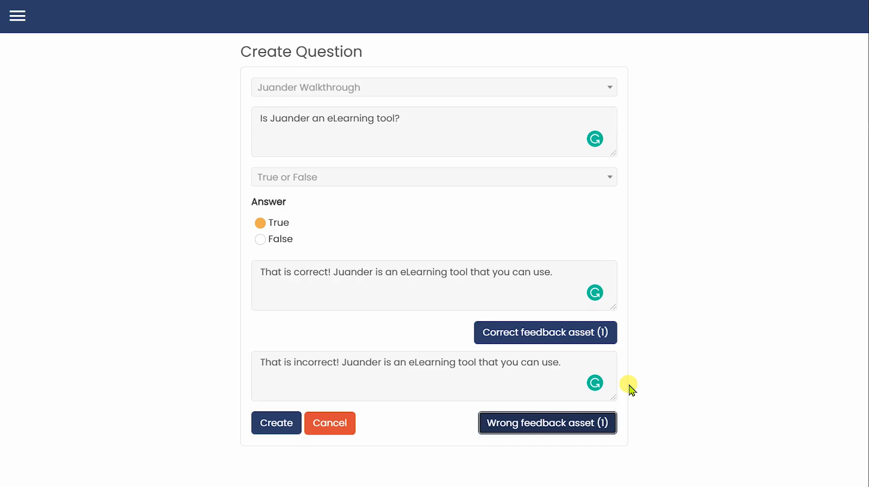
{"action": "left_click", "coordinate": [277, 423]}
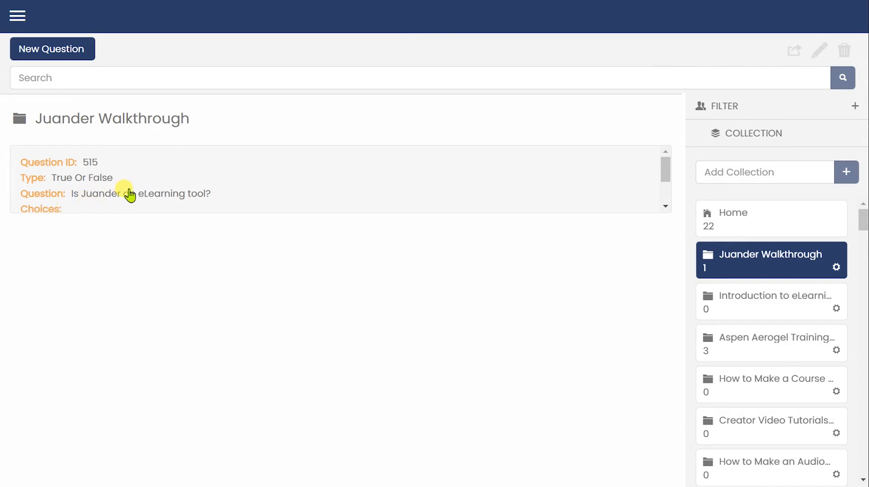
Open the eLearning tool question for editing to review its details, then leave without updating it.
{"action": "left_click_drag", "start_coordinate": [667, 170], "coordinate": [582, 171]}
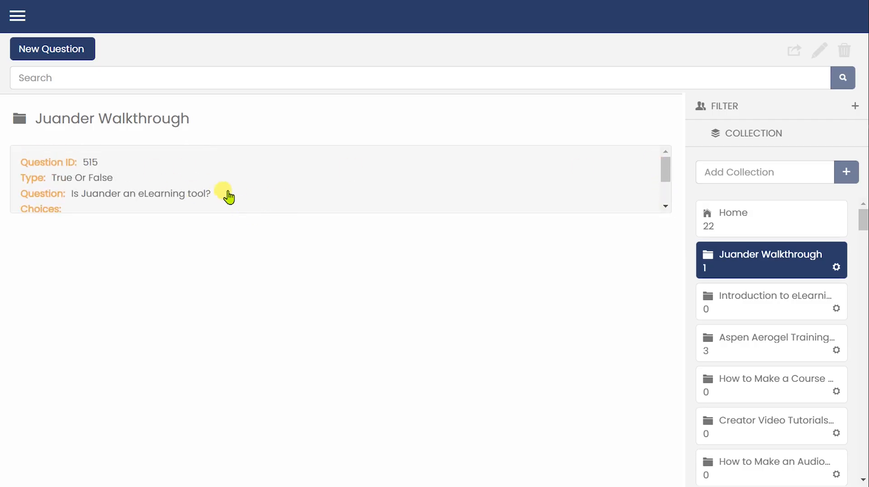
{"action": "left_click", "coordinate": [189, 193]}
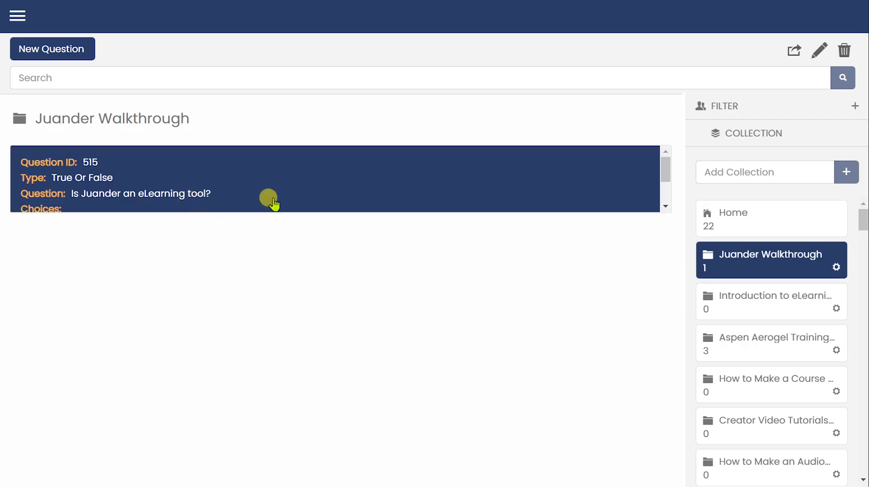
{"action": "left_click", "coordinate": [820, 54]}
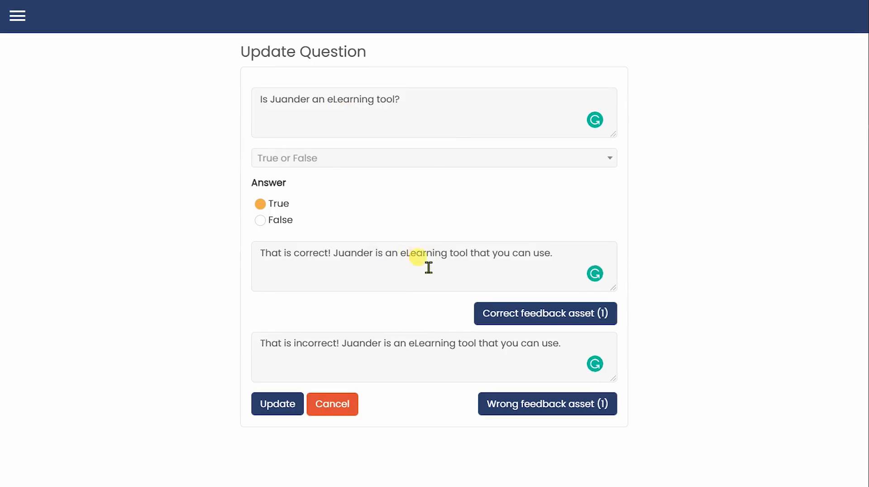
{"action": "left_click", "coordinate": [355, 410]}
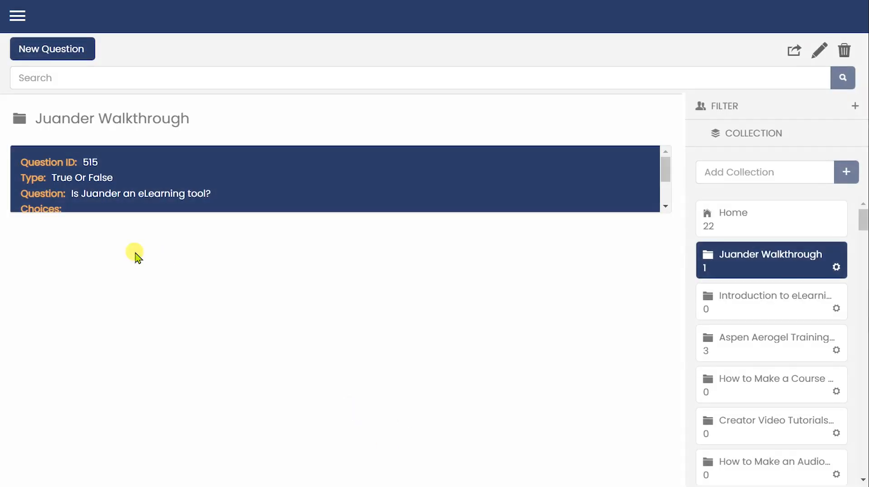
Start a new Single Choice question in Juander Walkthrough with the text "Juander has the following features, except?".
{"action": "left_click", "coordinate": [52, 51]}
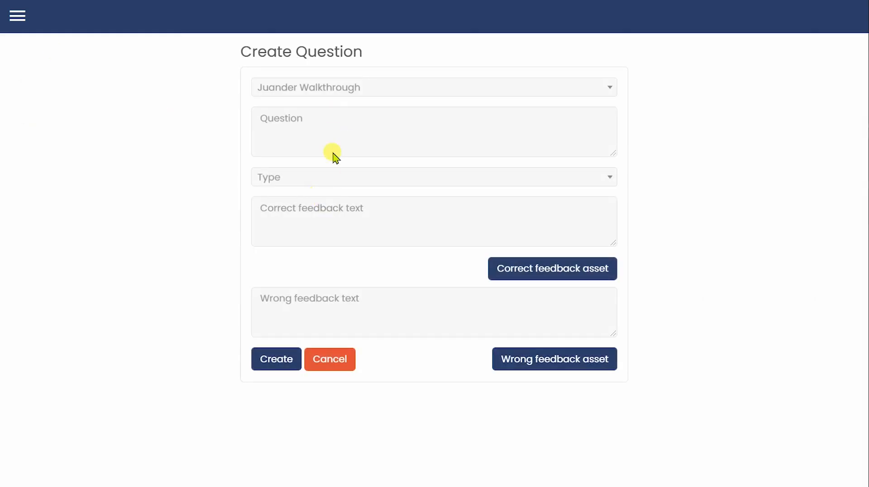
{"action": "left_click", "coordinate": [353, 123]}
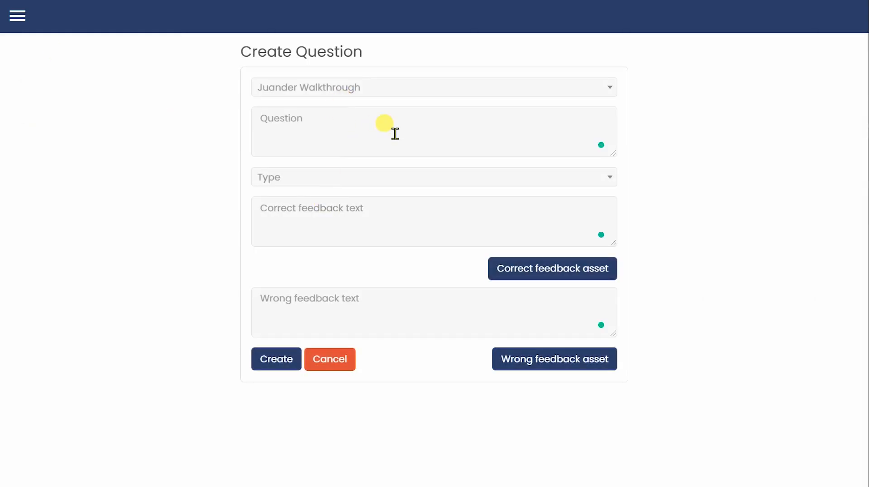
{"action": "type", "text": "Juander has the f"}
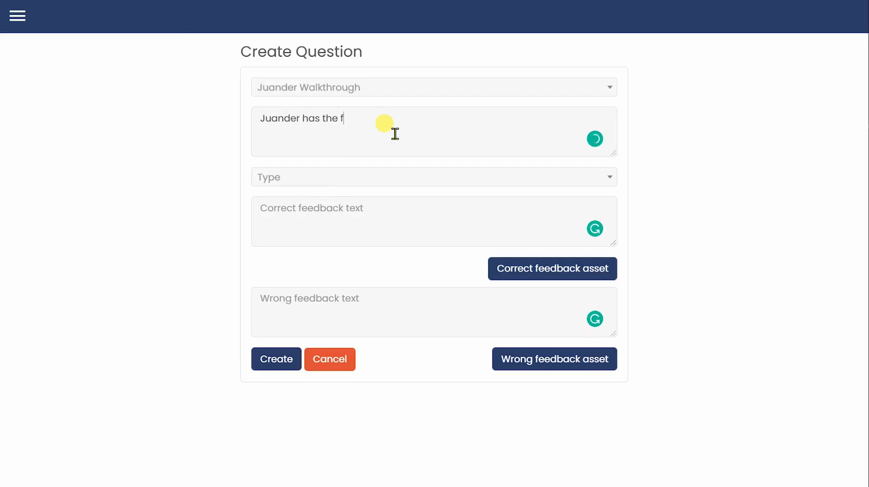
{"action": "type", "text": "ollowing features"}
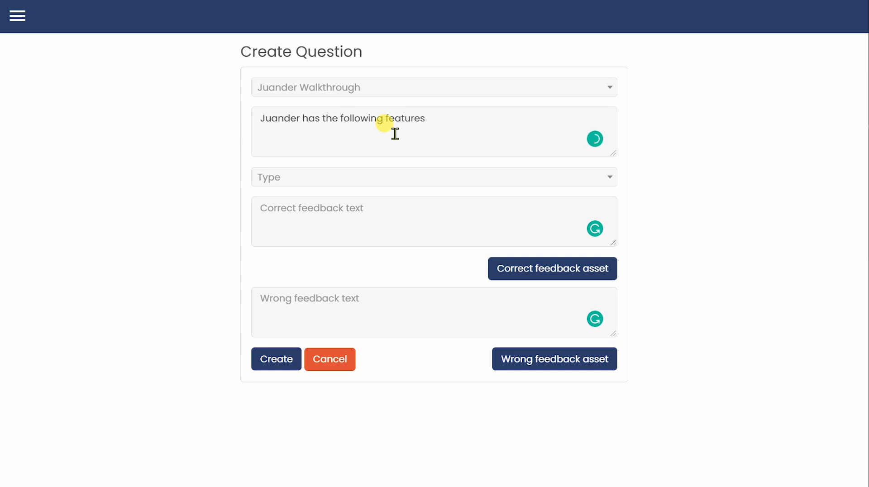
{"action": "type", "text": " Eexcept"}
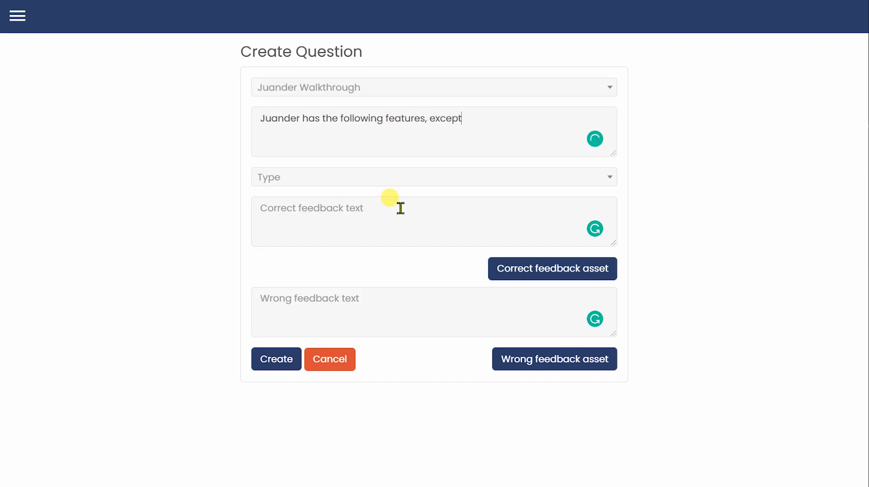
{"action": "type", "text": "?"}
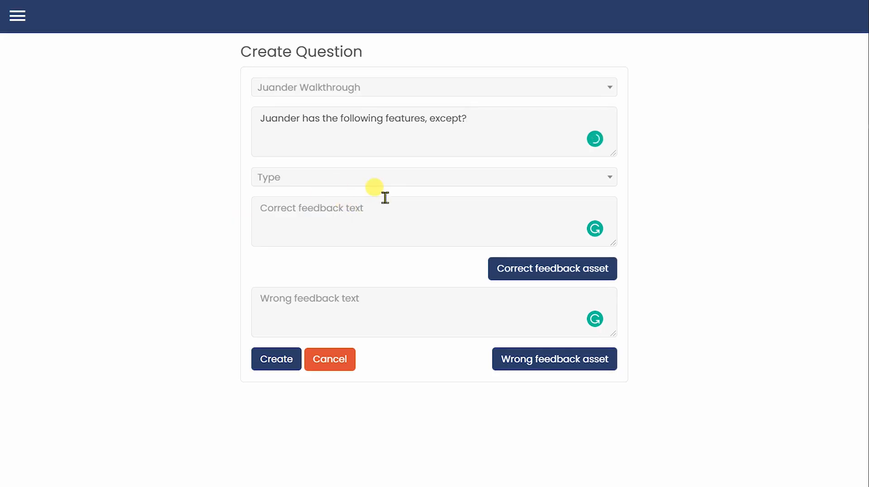
{"action": "left_click", "coordinate": [451, 178]}
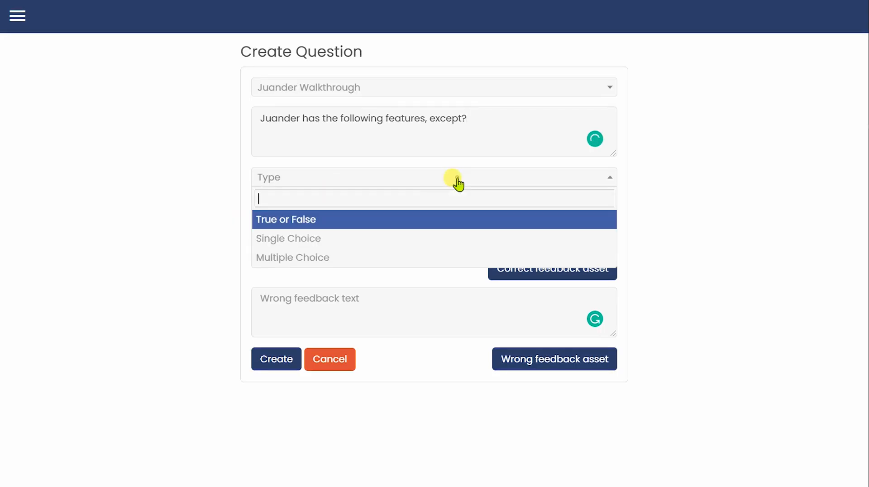
{"action": "left_click", "coordinate": [323, 240]}
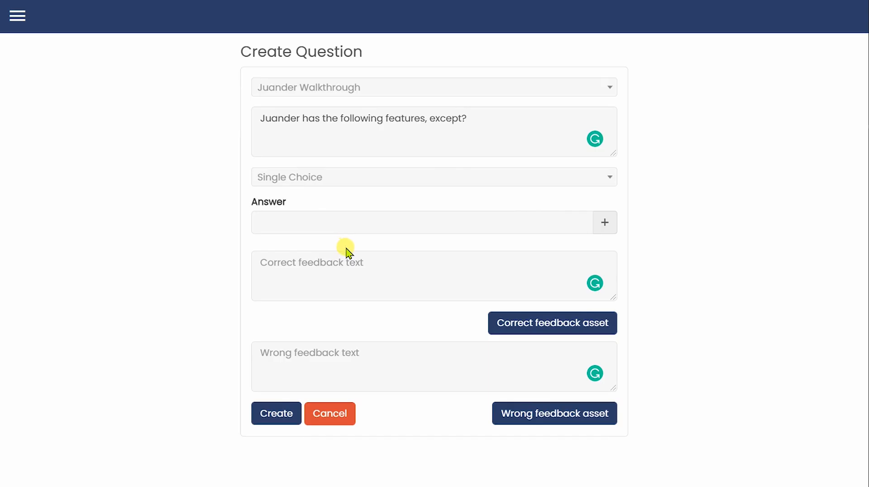
Add the answer choices "Authoring tool" and "Learning Management System" to the question.
{"action": "left_click", "coordinate": [382, 227]}
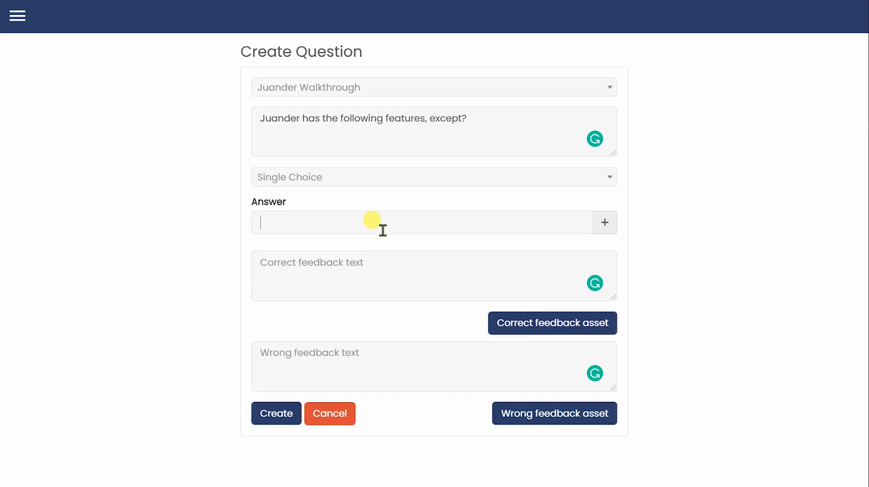
{"action": "type", "text": "A"}
{"action": "key", "text": "BackSpace"}
{"action": "key", "text": "BackSpace"}
{"action": "key", "text": "BackSpace"}
{"action": "key", "text": "BackSpace"}
{"action": "type", "text": "Authoring tool"}
{"action": "left_click", "coordinate": [606, 223]}
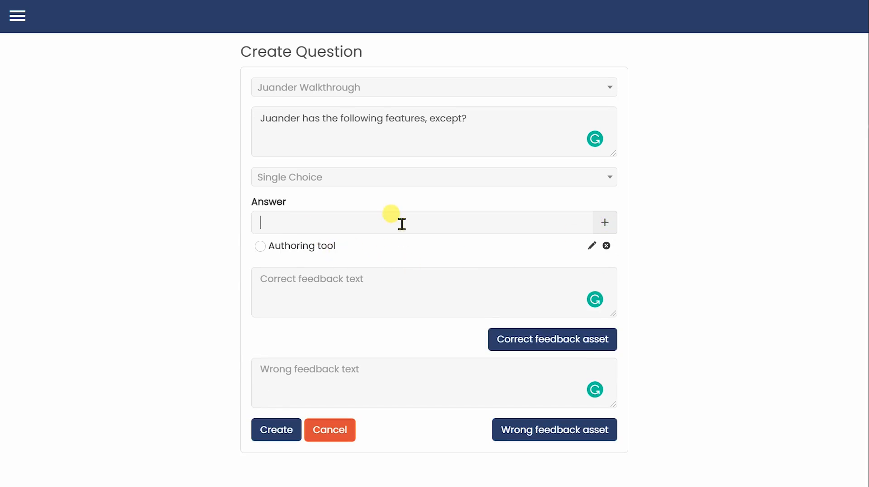
{"action": "type", "text": "Learning Management System"}
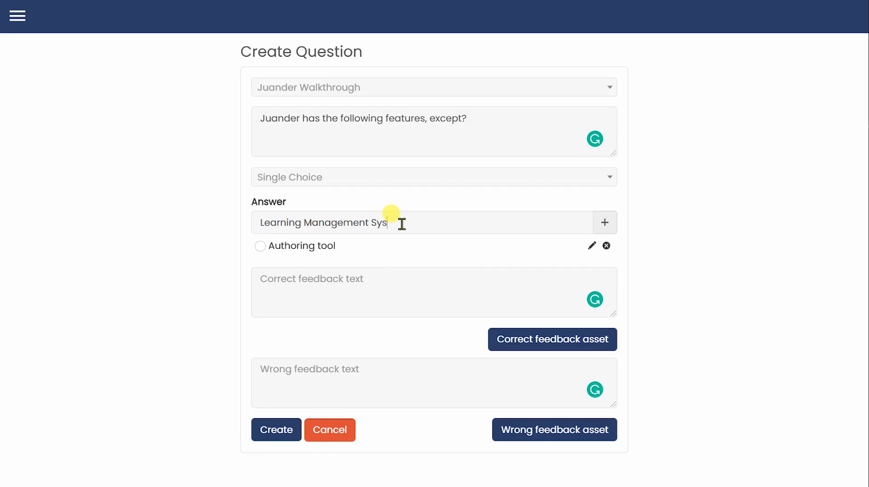
{"action": "left_click", "coordinate": [605, 223]}
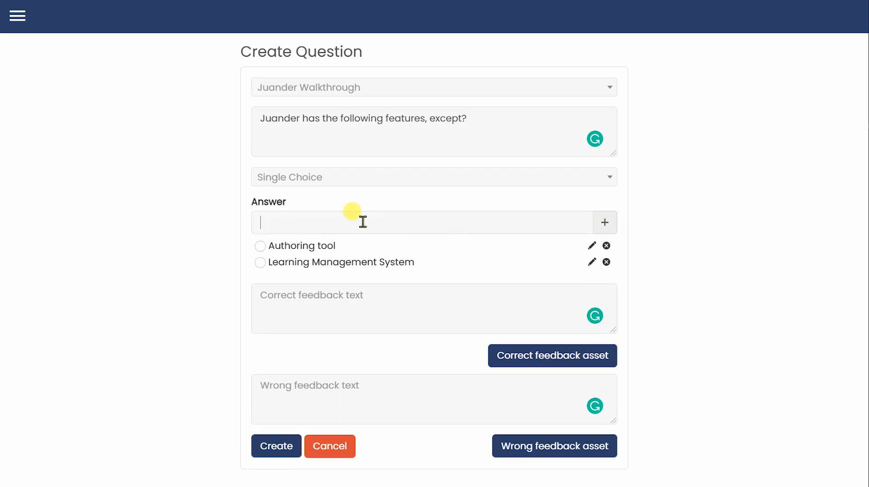
Add the answer choices "Mobile App" and "CRM", and mark CRM as the correct answer.
{"action": "type", "text": "Mobile App"}
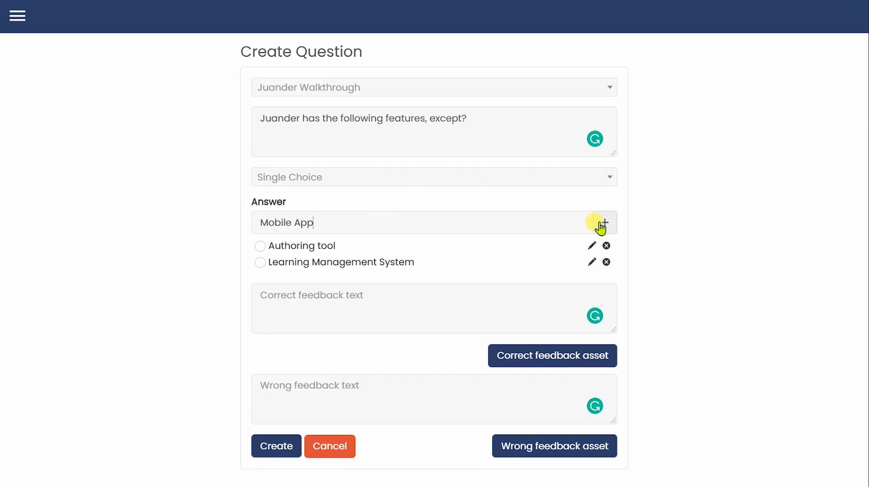
{"action": "left_click", "coordinate": [604, 223]}
{"action": "left_click", "coordinate": [373, 222]}
{"action": "type", "text": "CRM"}
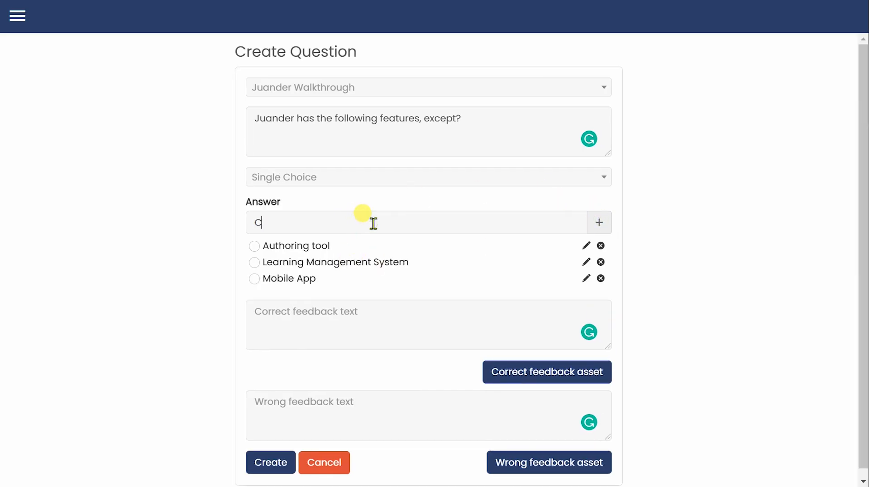
{"action": "left_click", "coordinate": [600, 223]}
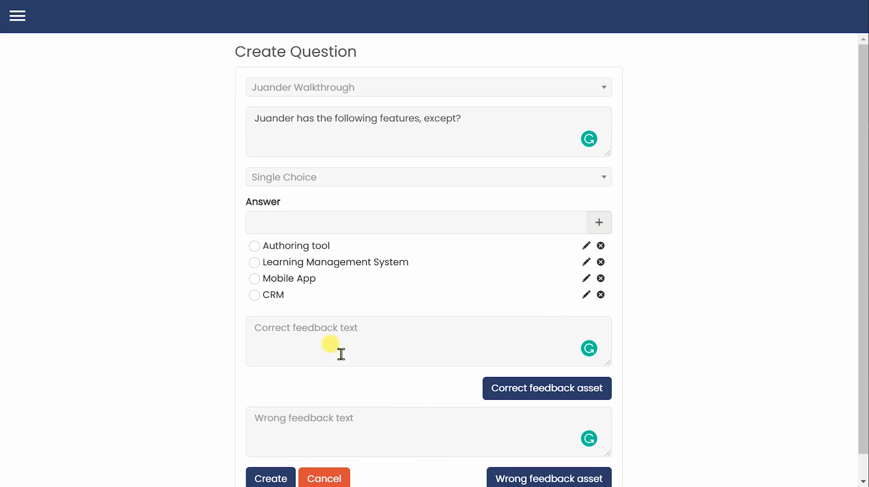
{"action": "left_click", "coordinate": [254, 295]}
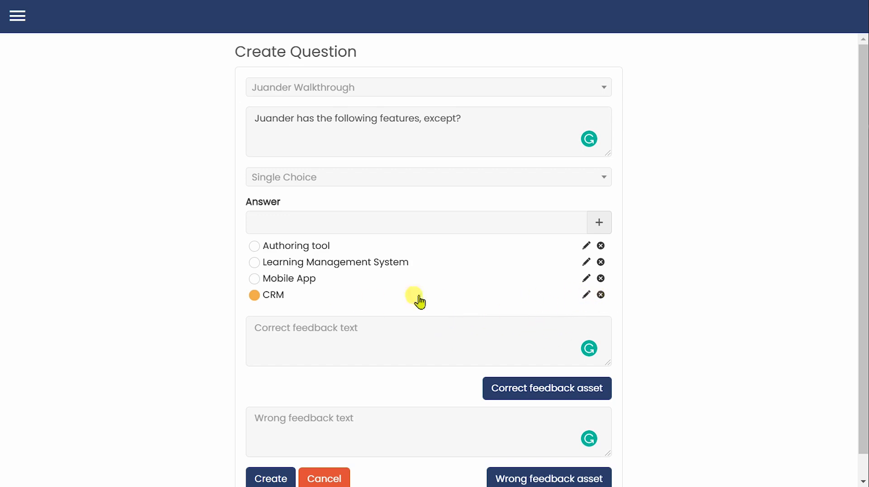
Open the CRM answer choice for editing and save it with the same text.
{"action": "left_click", "coordinate": [601, 295]}
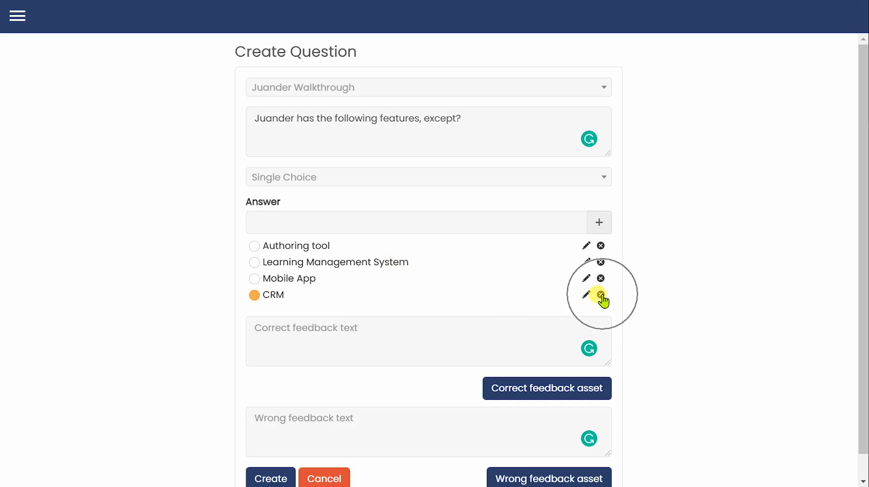
{"action": "left_click", "coordinate": [587, 296]}
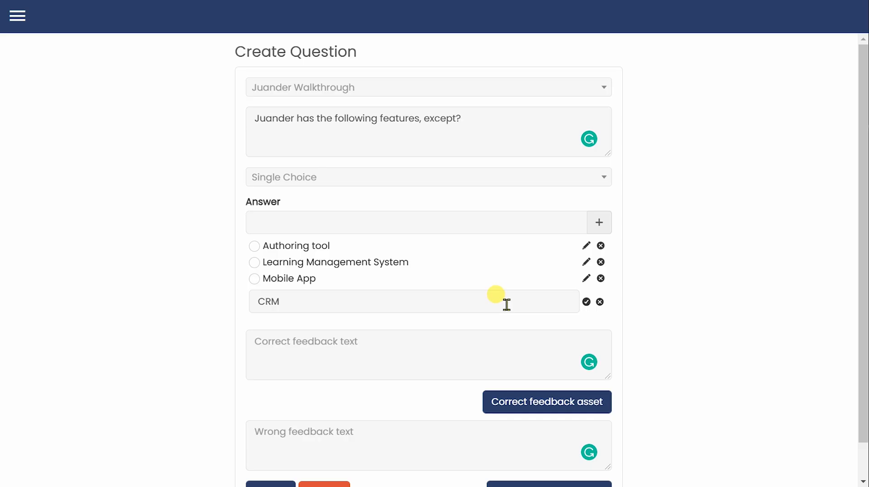
{"action": "left_click", "coordinate": [587, 302]}
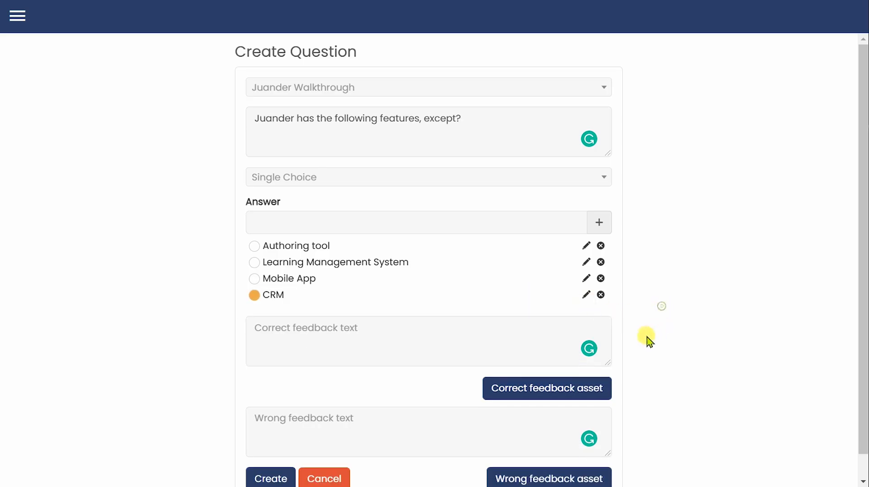
Enter "That is the answer we are looking for! Good job." as the correct feedback text and copy it.
{"action": "scroll", "coordinate": [543, 323], "scroll_direction": "down", "scroll_amount": 1}
{"action": "left_click", "coordinate": [455, 320]}
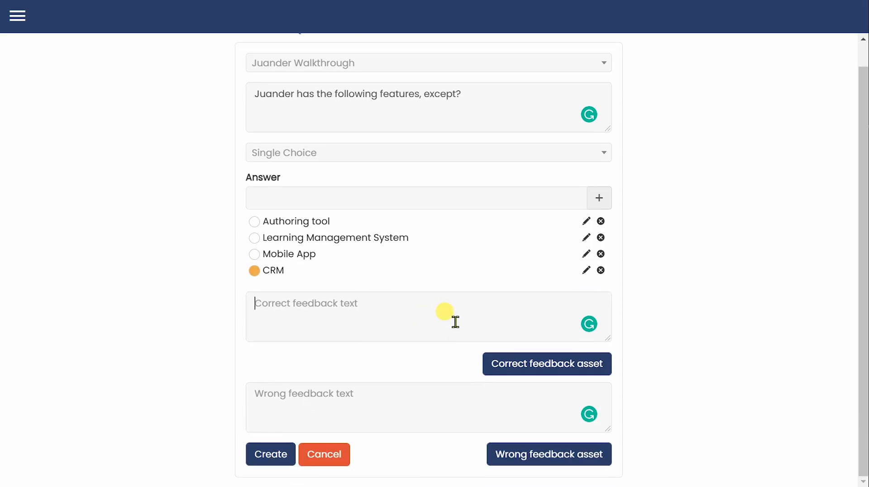
{"action": "type", "text": "That is "}
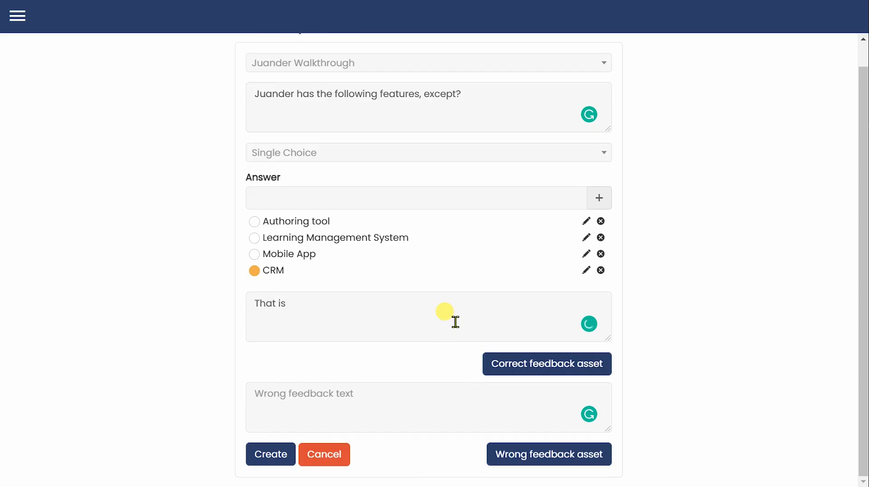
{"action": "type", "text": "the answer we are "}
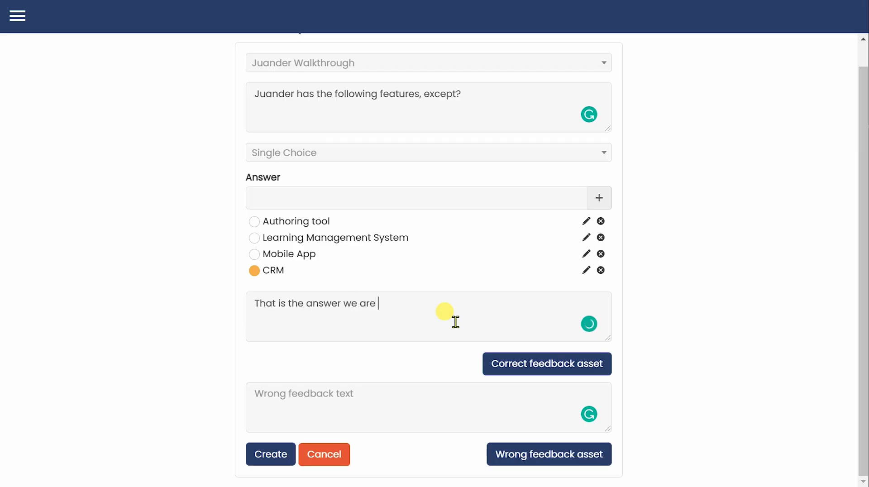
{"action": "type", "text": "looking for! Good "}
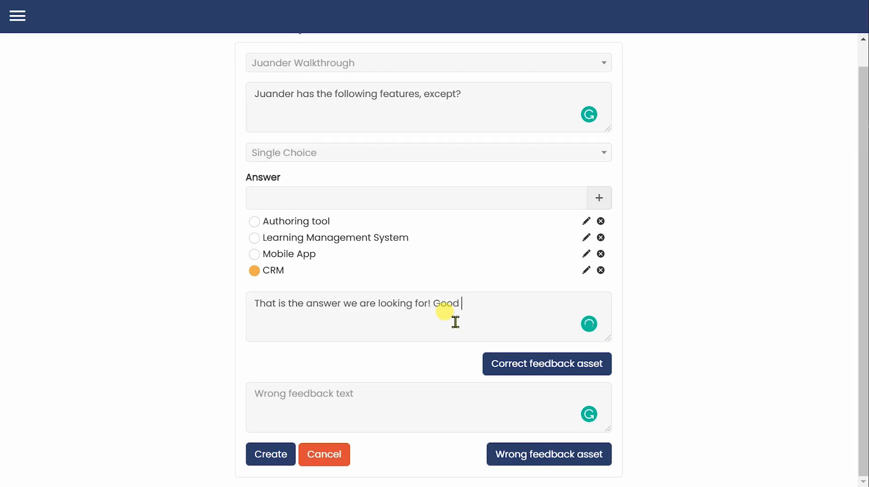
{"action": "type", "text": "job."}
{"action": "key", "text": "ctrl+a"}
{"action": "key", "text": "ctrl+c"}
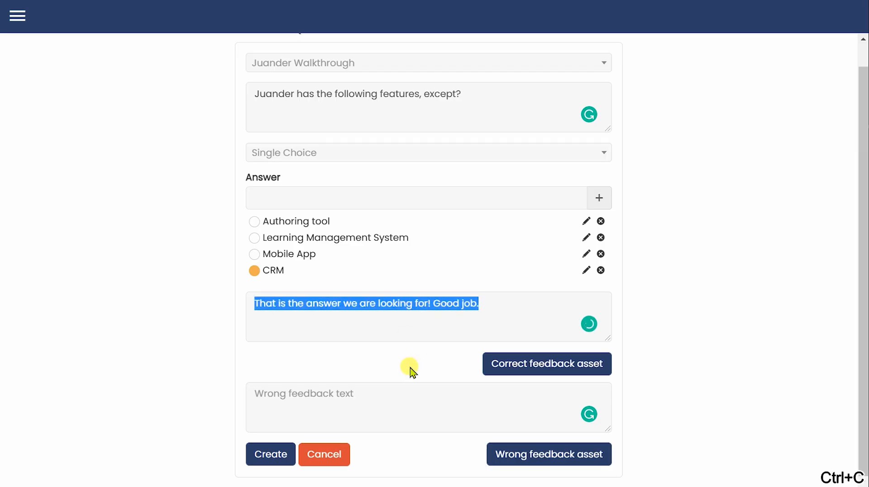
Enter "Sorry but that is incorrect. Juander is not a CRM" as the wrong feedback text and create the question.
{"action": "left_click", "coordinate": [398, 411]}
{"action": "type", "text": "S"}
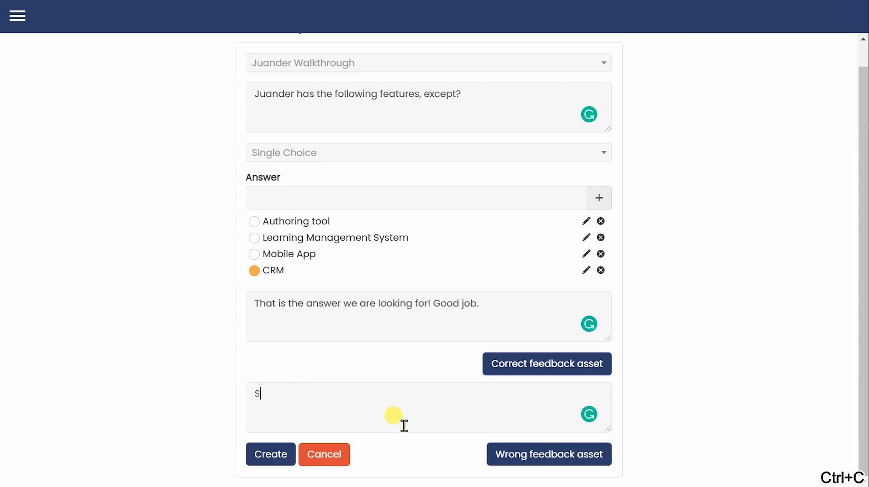
{"action": "type", "text": "orry but t"}
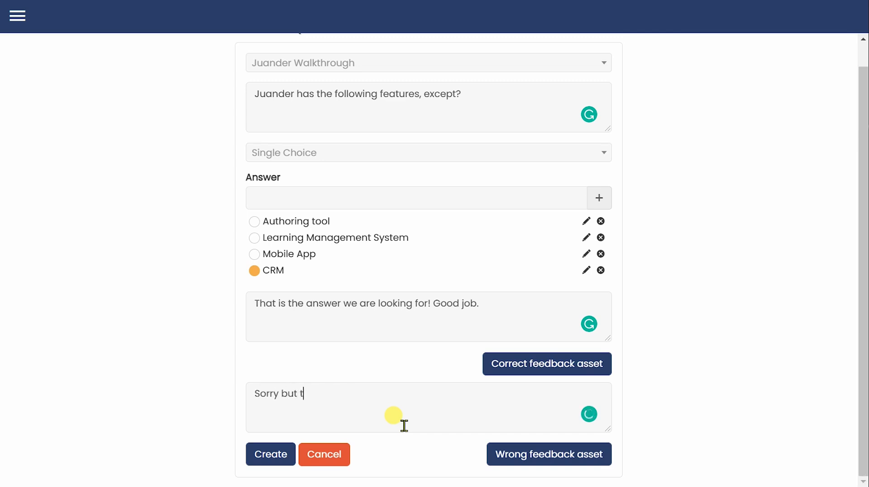
{"action": "type", "text": "hat is ic"}
{"action": "type", "text": "correct. "}
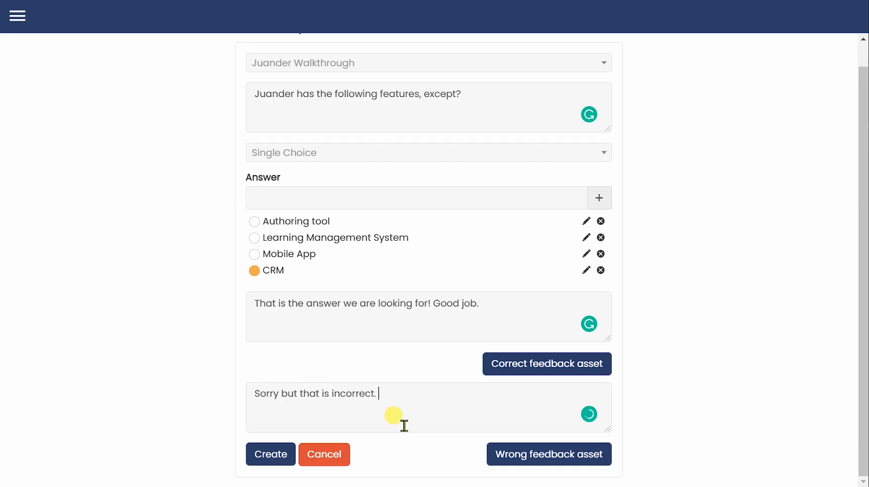
{"action": "type", "text": "Juander is not a CRM"}
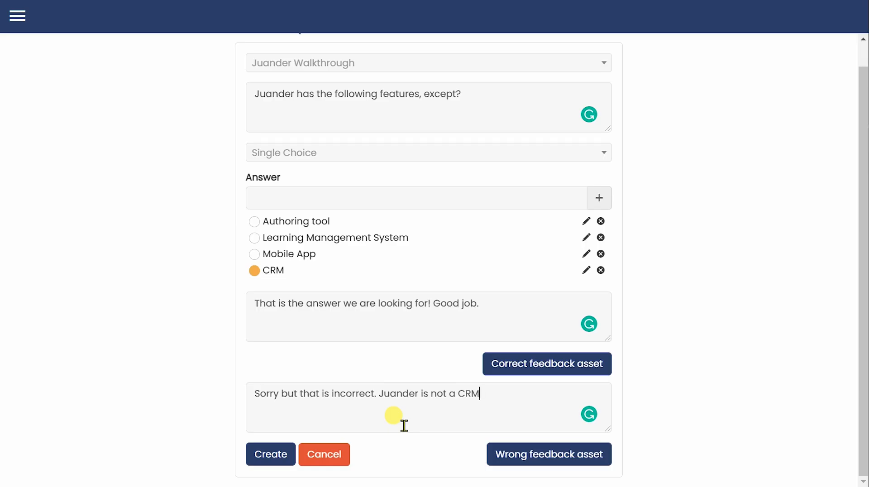
{"action": "left_click", "coordinate": [272, 459]}
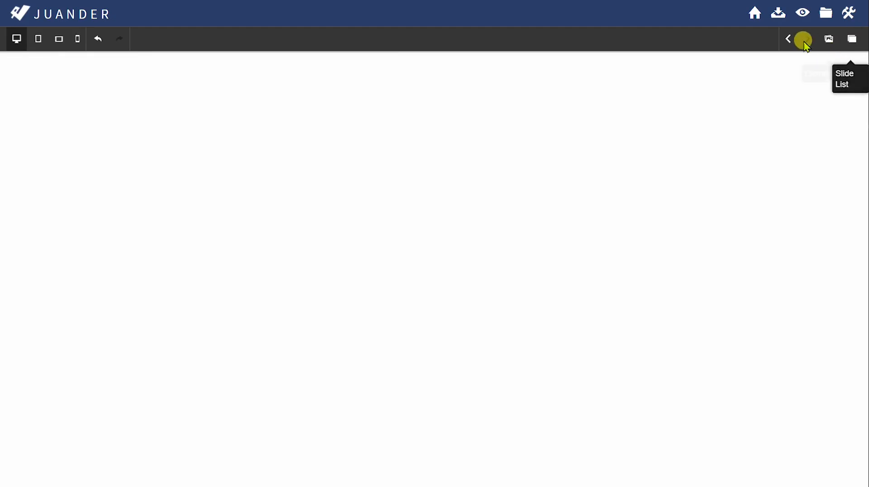
Page back through the two preceding course slides and return to the Quiz slide.
{"action": "left_click", "coordinate": [789, 39]}
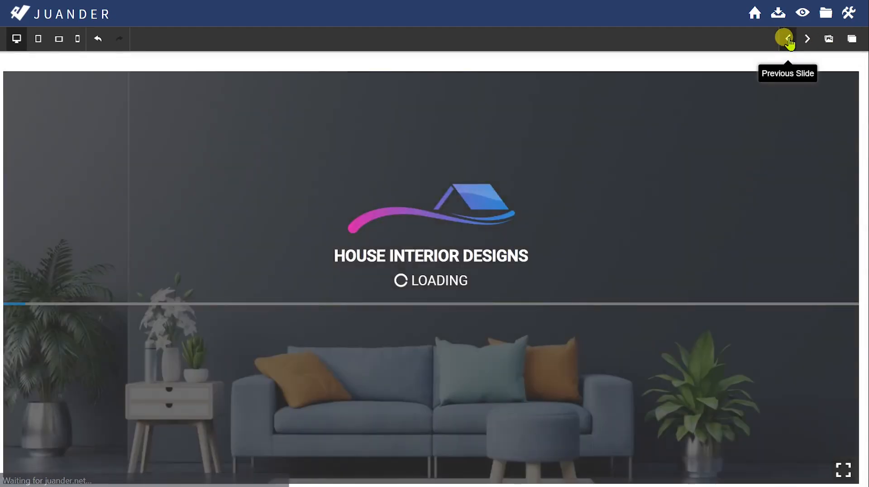
{"action": "left_click", "coordinate": [790, 40]}
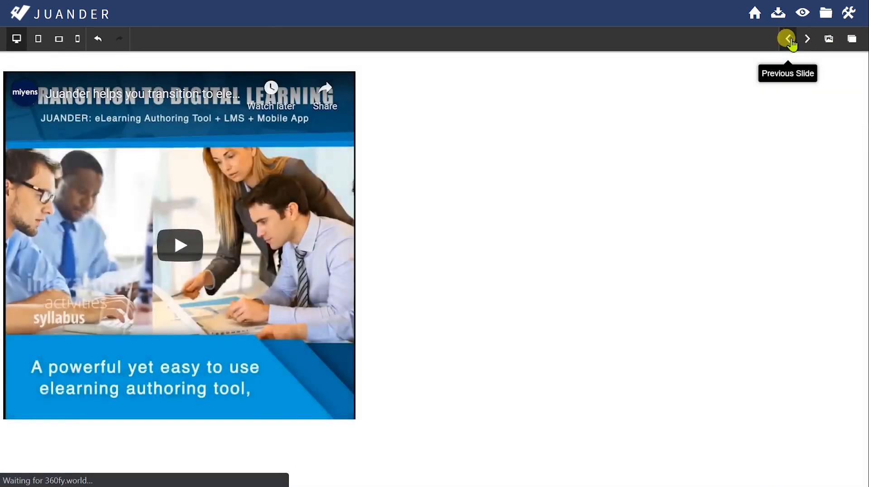
{"action": "left_click", "coordinate": [852, 39]}
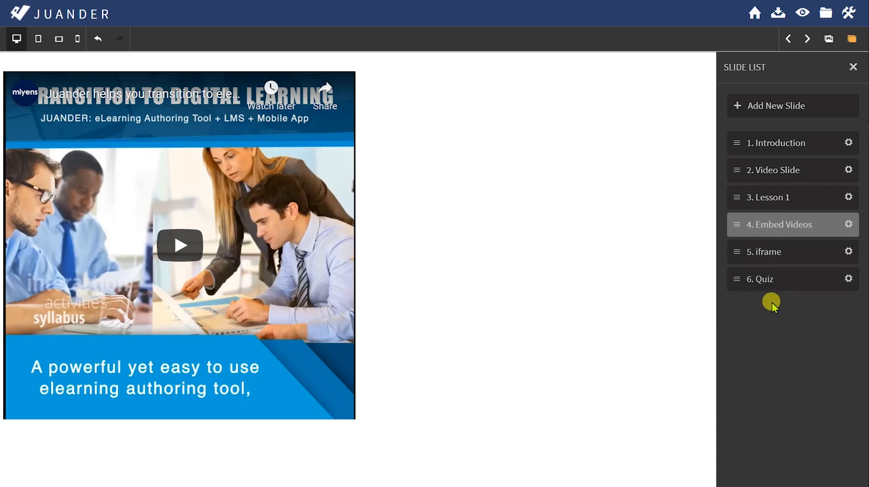
{"action": "left_click", "coordinate": [780, 287]}
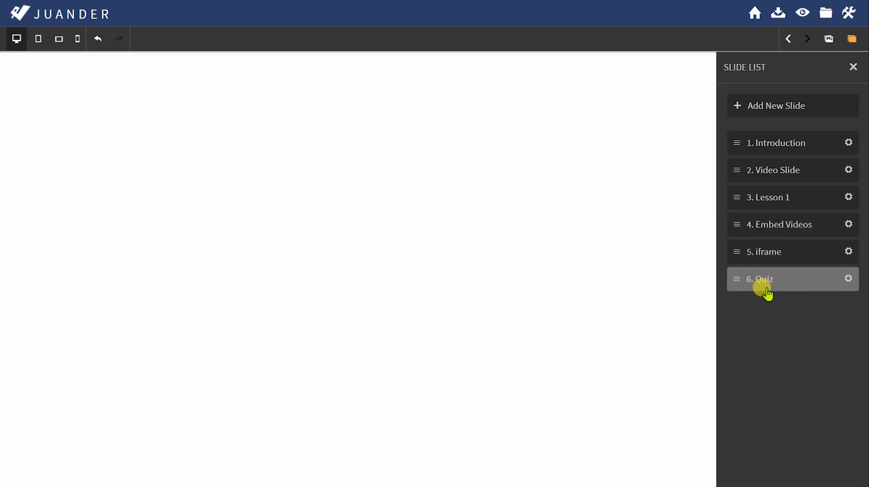
{"action": "left_click", "coordinate": [648, 289]}
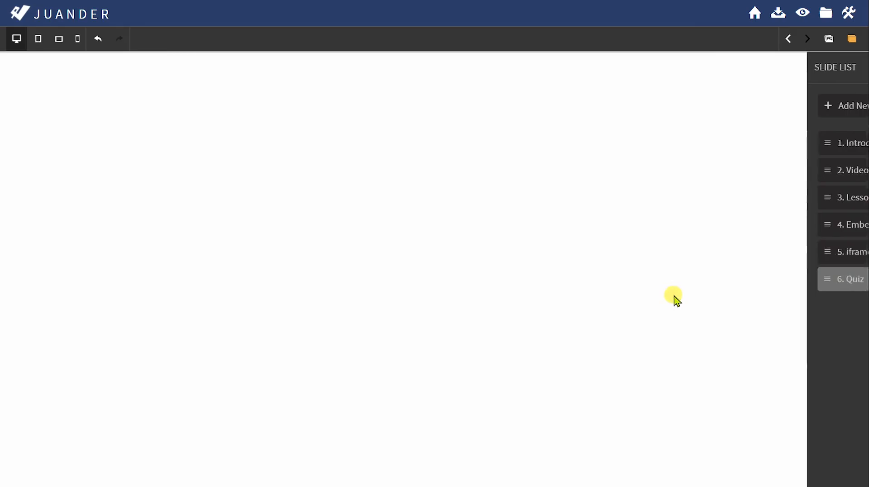
Insert a quiz element on the Quiz slide and open the Juander Walkthrough question collection for it.
{"action": "left_click", "coordinate": [829, 40]}
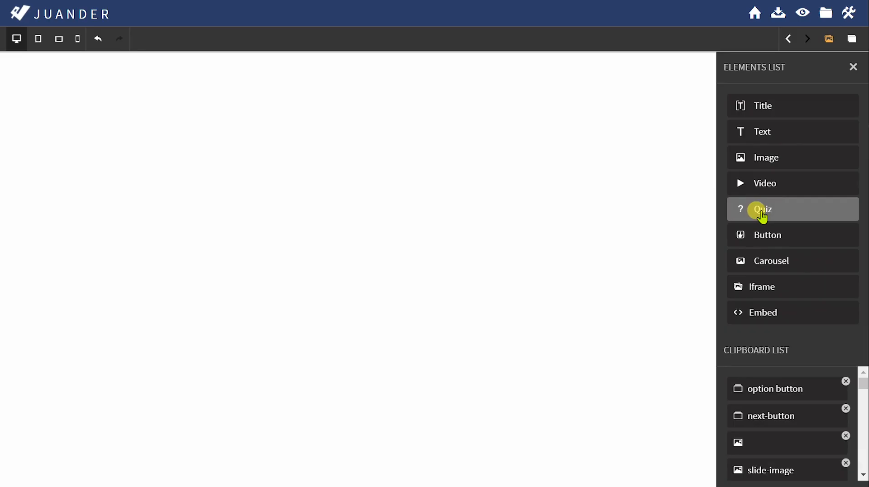
{"action": "left_click", "coordinate": [766, 217]}
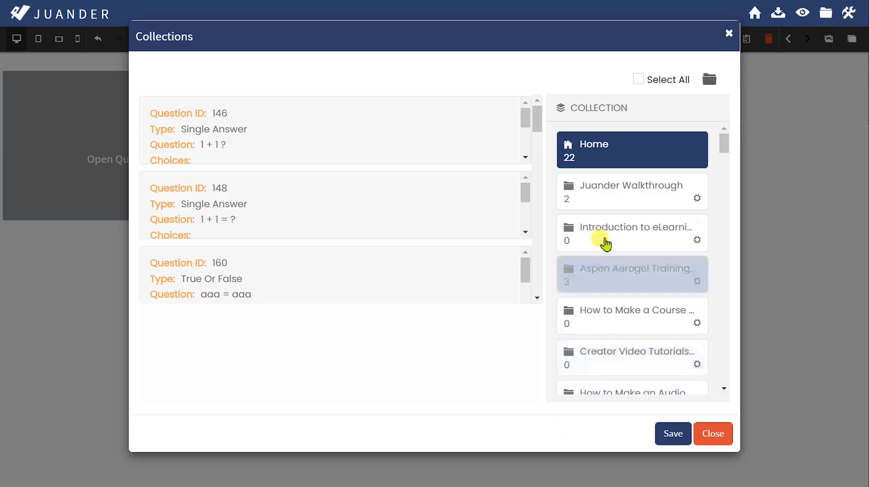
{"action": "left_click", "coordinate": [597, 193]}
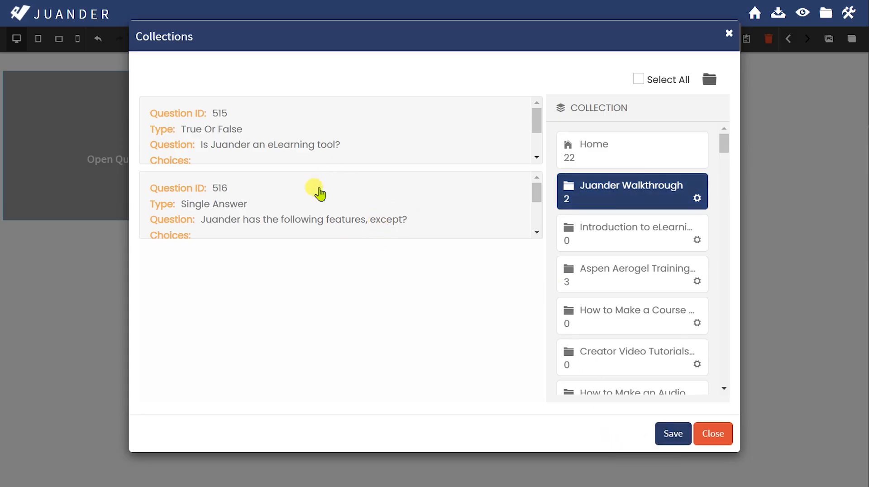
Assign the question "Is Juander an eLearning tool?" to the quiz element and enlarge its box to fit both choices.
{"action": "left_click_drag", "start_coordinate": [376, 134], "coordinate": [378, 133]}
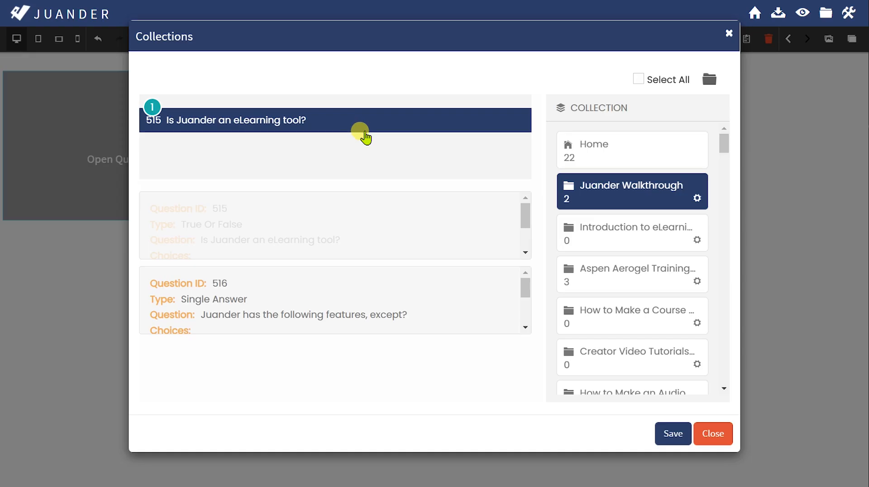
{"action": "left_click_drag", "start_coordinate": [368, 137], "coordinate": [368, 140]}
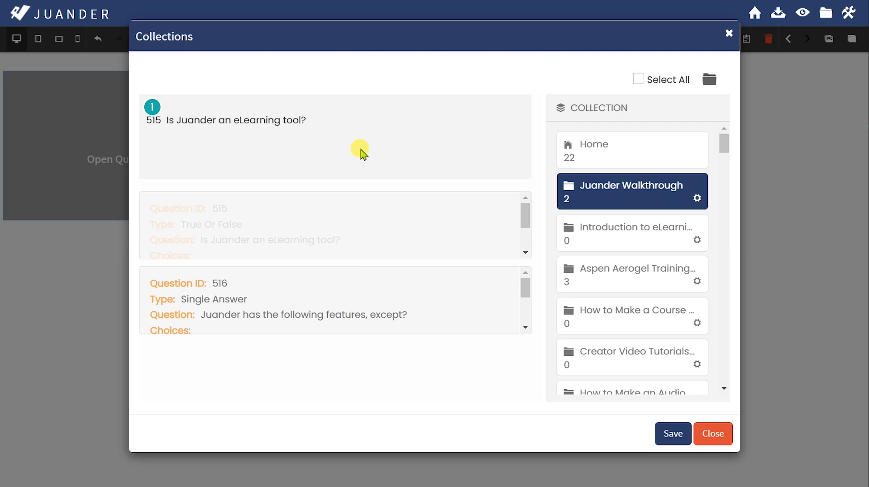
{"action": "left_click", "coordinate": [666, 433]}
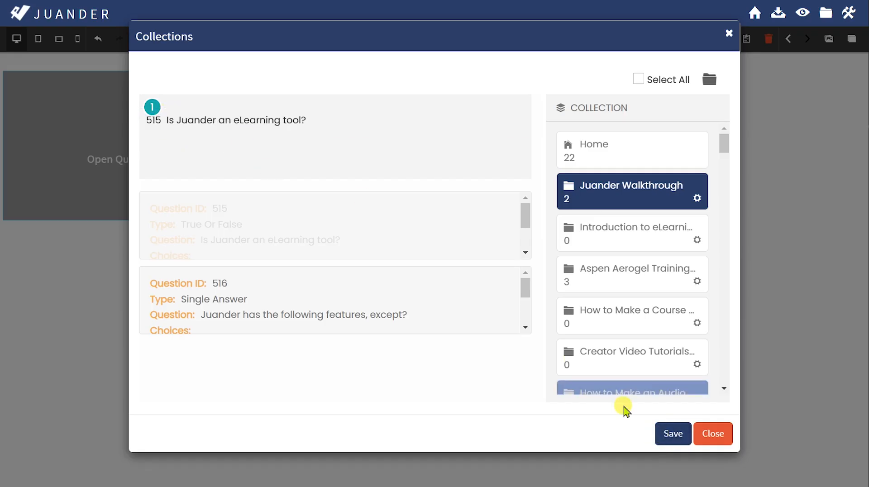
{"action": "left_click", "coordinate": [666, 438]}
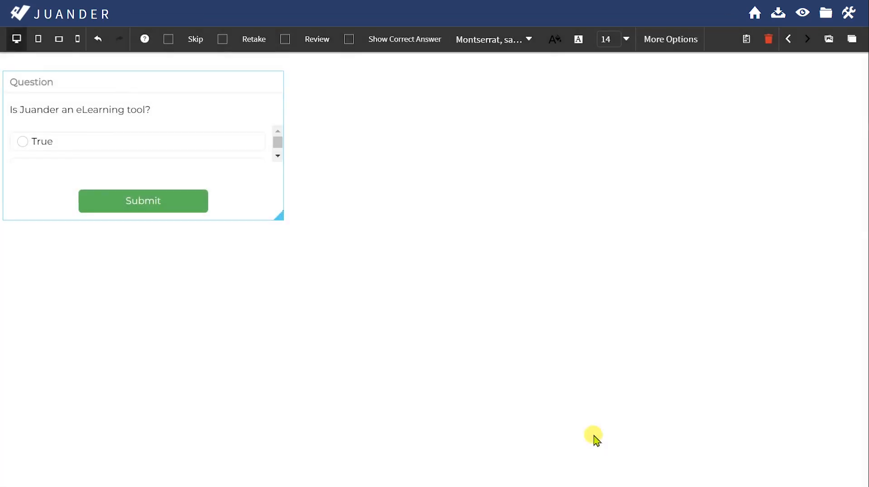
{"action": "left_click_drag", "start_coordinate": [278, 216], "coordinate": [428, 278]}
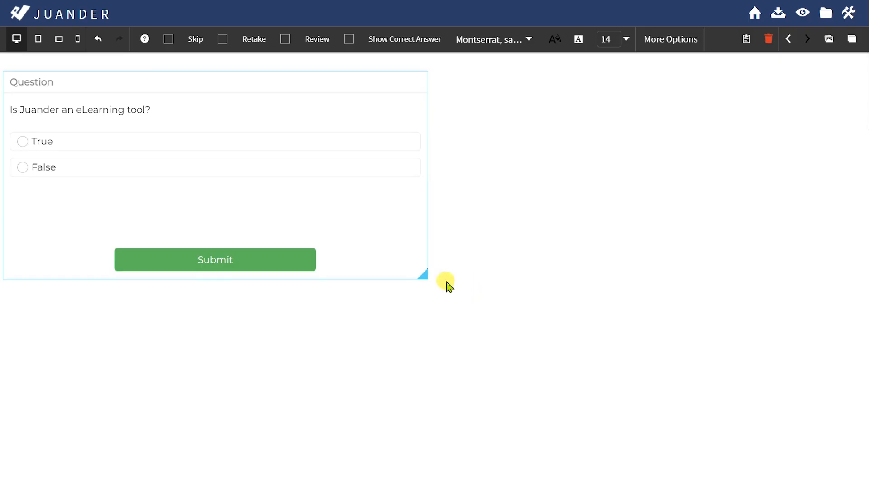
{"action": "mouse_move", "coordinate": [422, 276]}
{"action": "left_mouse_down"}
{"action": "mouse_move", "coordinate": [439, 277]}
{"action": "mouse_move", "coordinate": [428, 281]}
{"action": "left_mouse_up"}
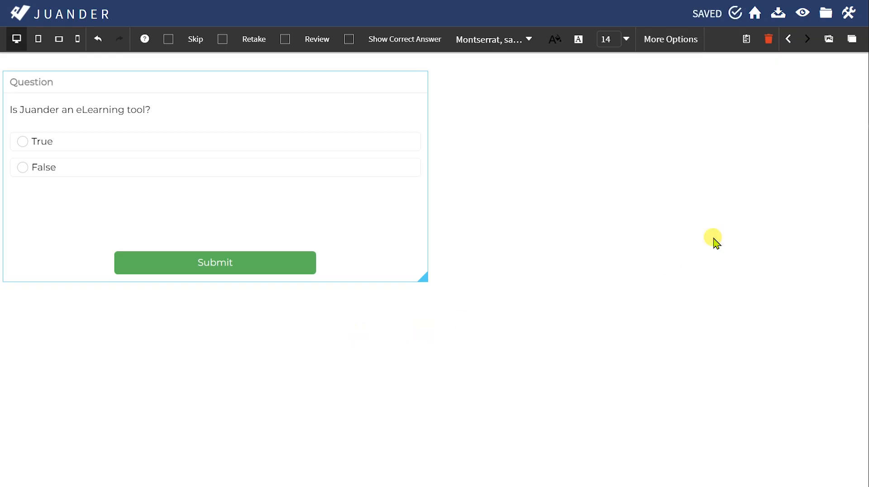
Add a new slide titled "Question 2" to the course.
{"action": "left_click", "coordinate": [852, 42]}
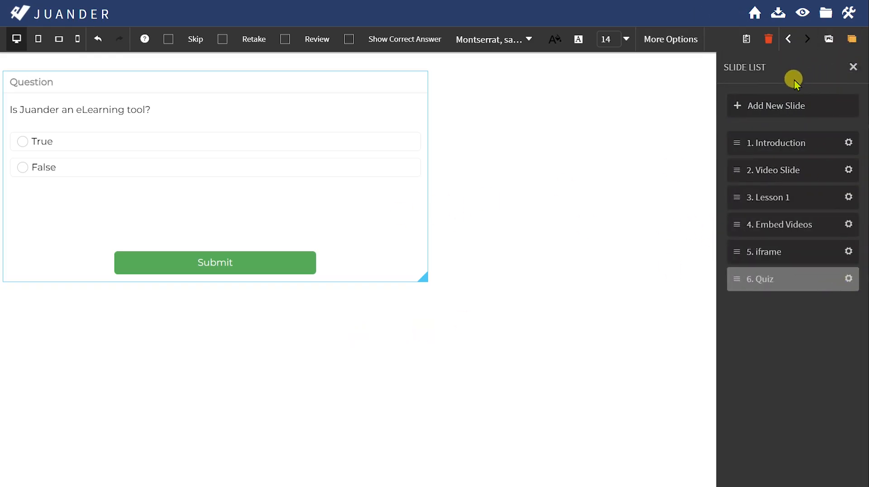
{"action": "left_click", "coordinate": [780, 105]}
{"action": "left_click", "coordinate": [799, 96]}
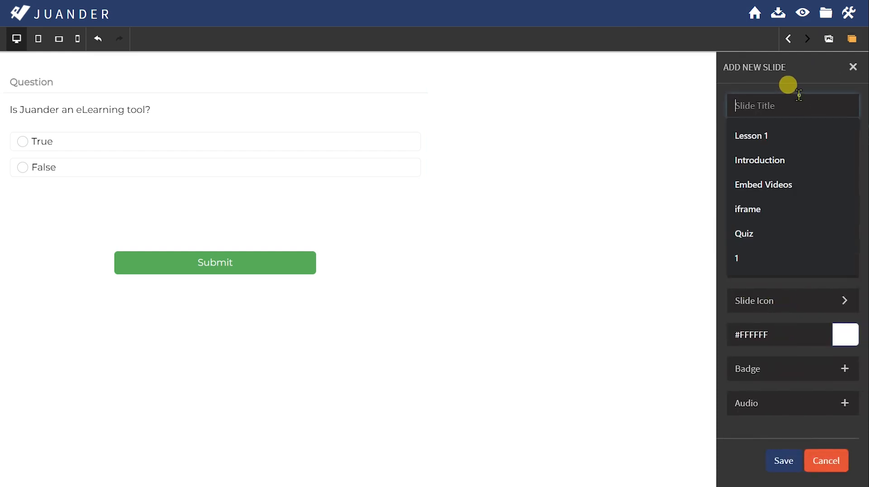
{"action": "type", "text": "Questi"}
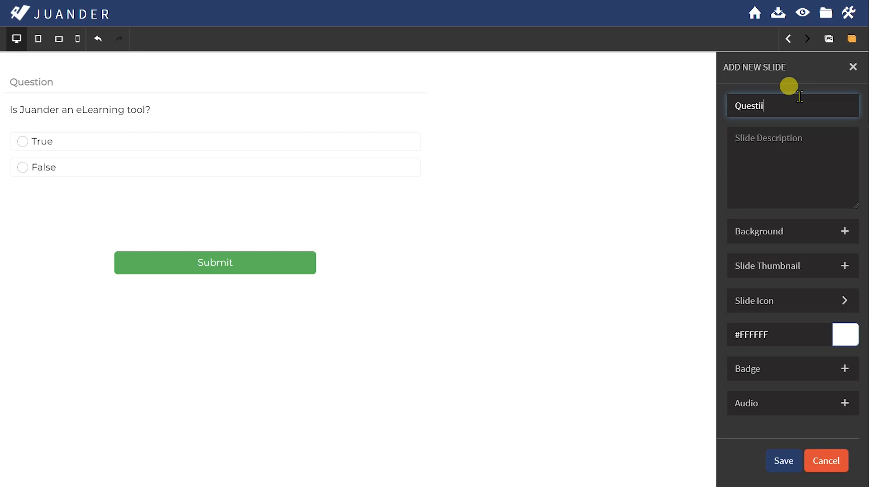
{"action": "type", "text": "on 2"}
{"action": "left_click", "coordinate": [781, 459]}
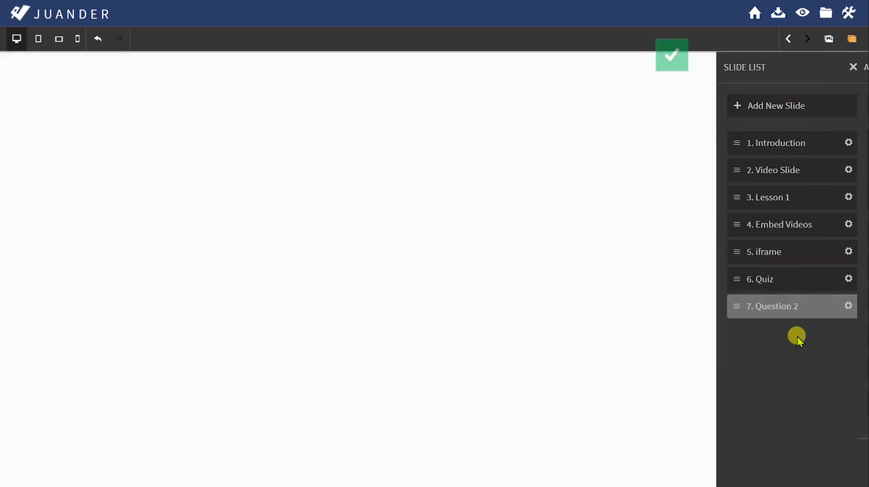
Insert a quiz element on the Question 2 slide with "Juander has the following features, except?" from the Juander Walkthrough collection.
{"action": "left_click", "coordinate": [835, 45]}
{"action": "left_click", "coordinate": [828, 39]}
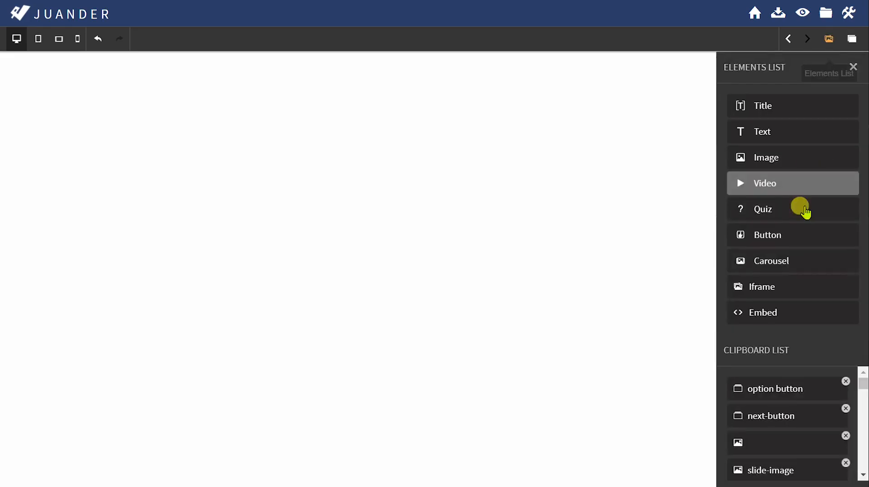
{"action": "left_click", "coordinate": [790, 218]}
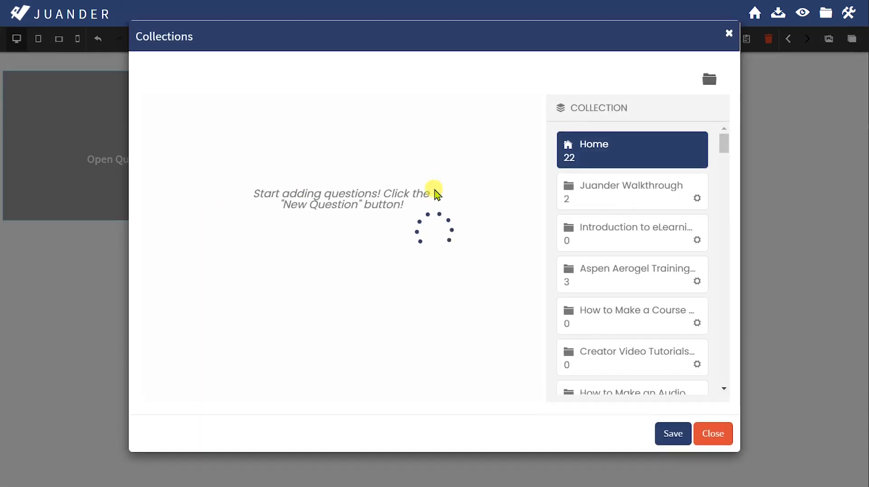
{"action": "left_click", "coordinate": [564, 199]}
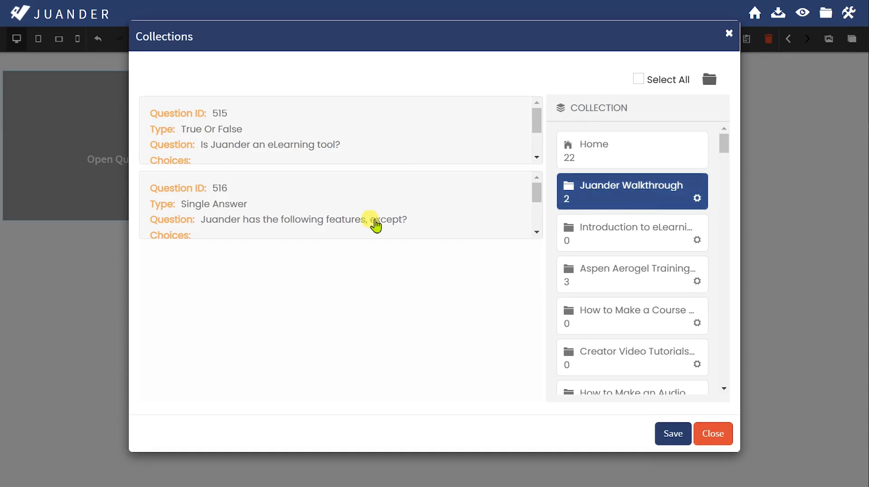
{"action": "left_click", "coordinate": [385, 222]}
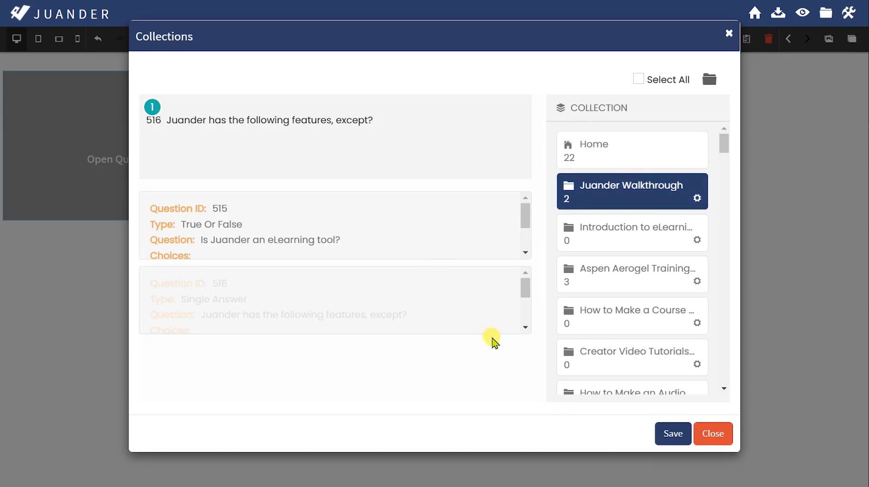
{"action": "left_click", "coordinate": [662, 433]}
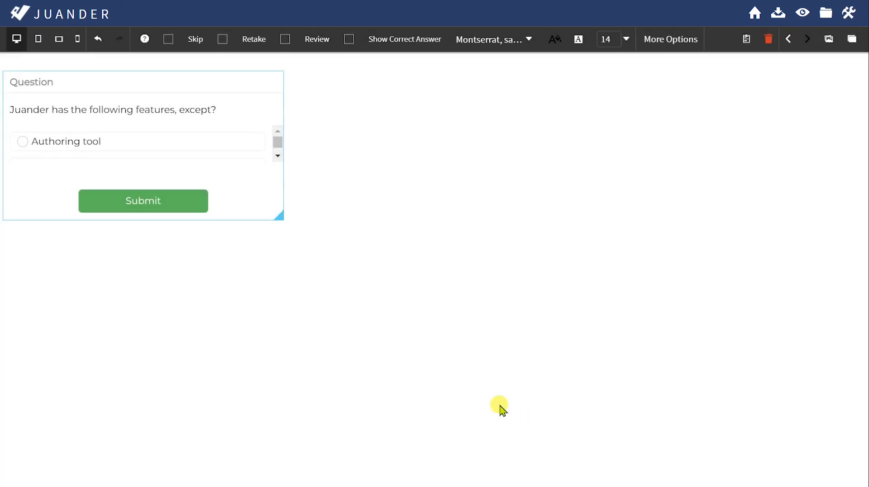
Enlarge the quiz box on the Question 2 slide to fit all four choices and adjust its position.
{"action": "left_click_drag", "start_coordinate": [283, 216], "coordinate": [284, 235]}
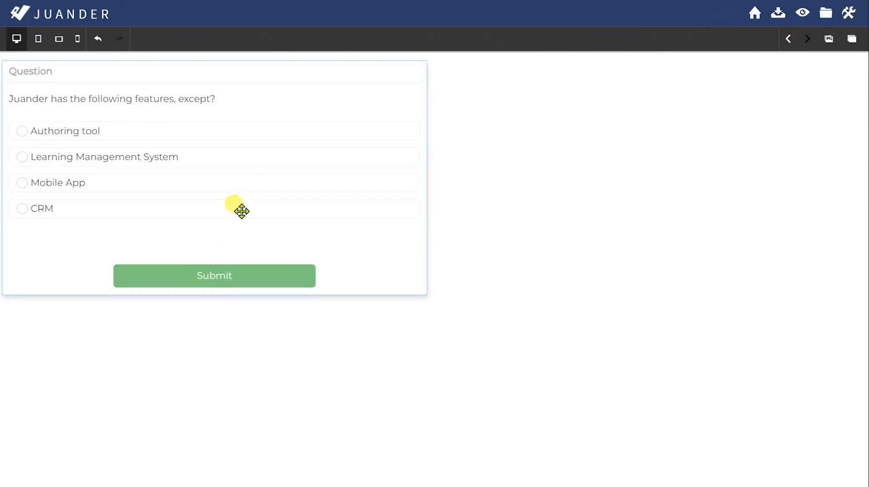
{"action": "left_click_drag", "start_coordinate": [242, 211], "coordinate": [254, 217]}
{"action": "left_click", "coordinate": [573, 237]}
{"action": "left_click", "coordinate": [522, 261]}
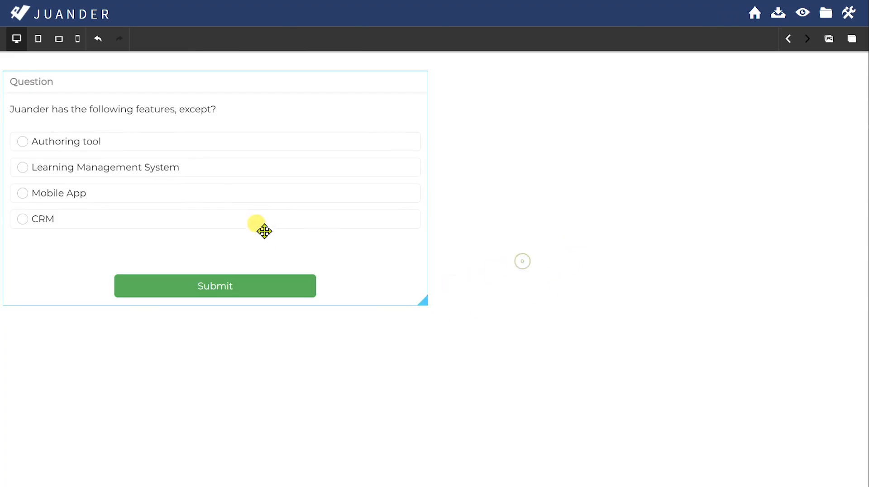
{"action": "left_click", "coordinate": [274, 243]}
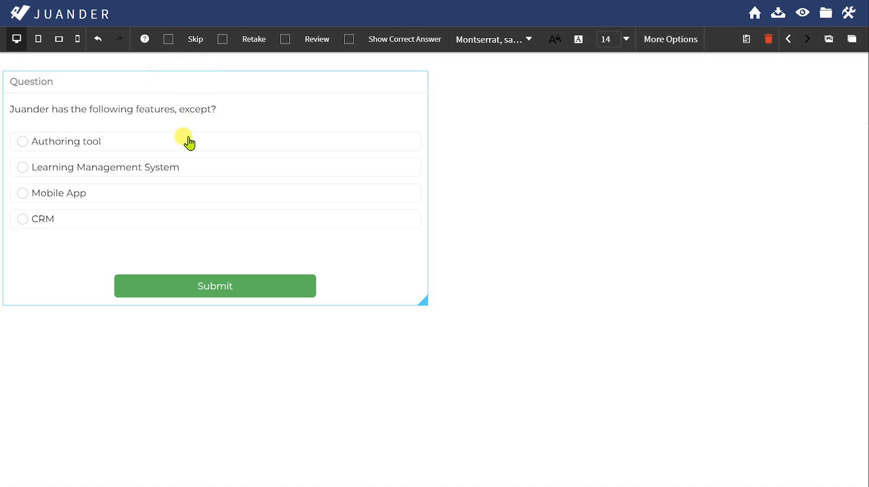
{"action": "left_click", "coordinate": [239, 45]}
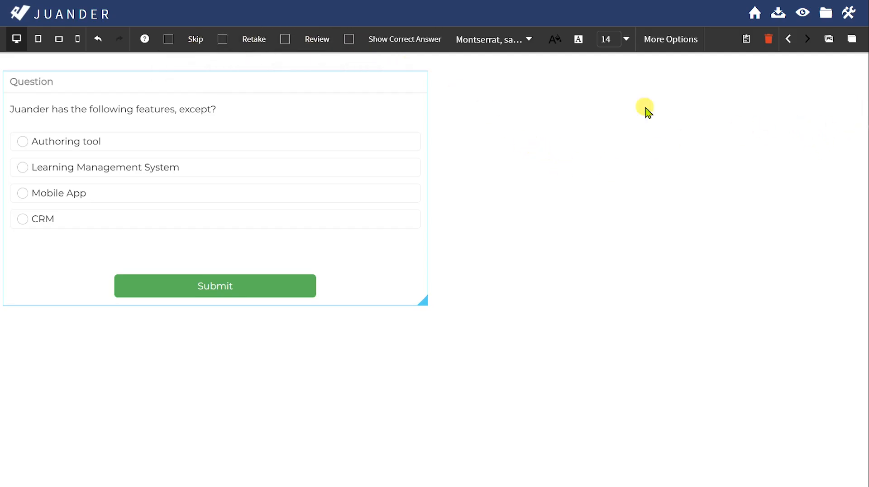
Enable Allow Slide Skip in the General Settings of the project settings and save the change.
{"action": "left_click", "coordinate": [849, 18]}
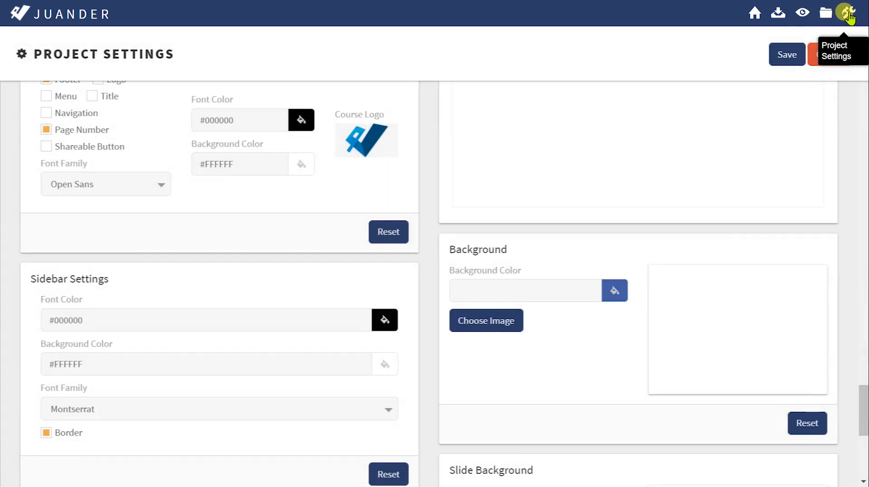
{"action": "scroll", "coordinate": [545, 217], "scroll_direction": "up", "scroll_amount": 15}
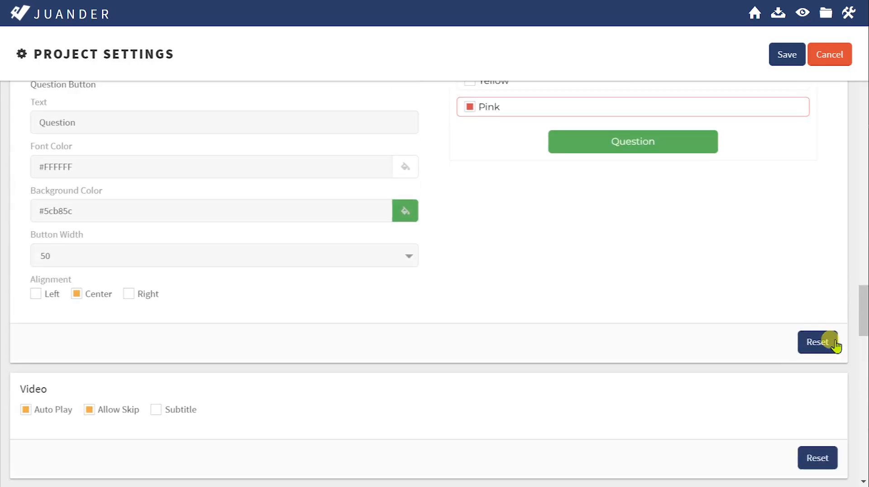
{"action": "left_click_drag", "start_coordinate": [863, 322], "coordinate": [843, 129]}
{"action": "scroll", "coordinate": [842, 129], "scroll_direction": "down", "scroll_amount": 3}
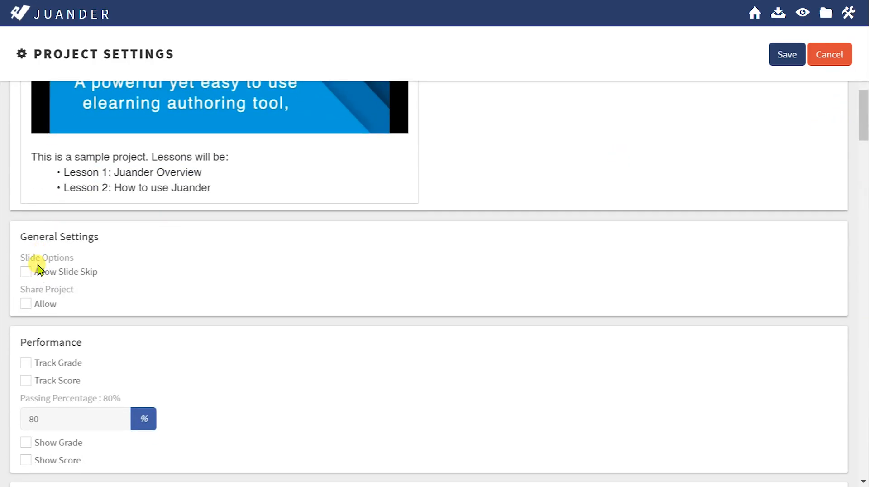
{"action": "left_click_drag", "start_coordinate": [33, 237], "coordinate": [91, 254]}
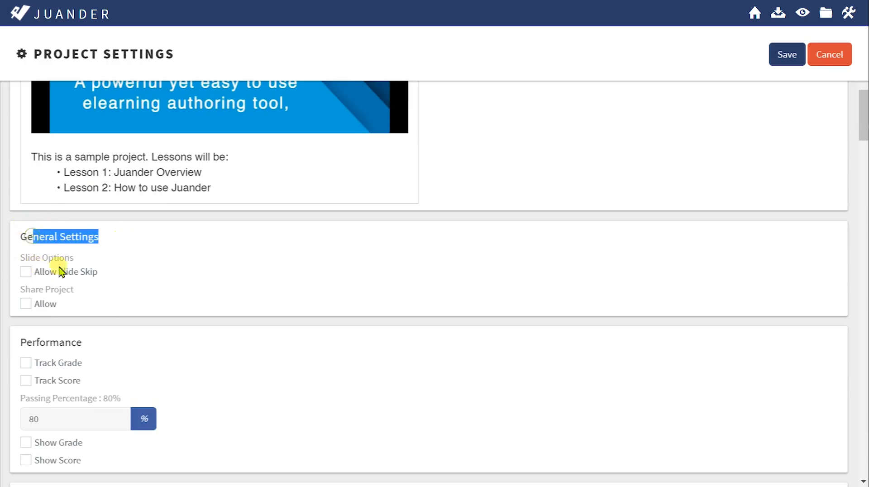
{"action": "left_click", "coordinate": [25, 273]}
{"action": "left_click", "coordinate": [788, 54]}
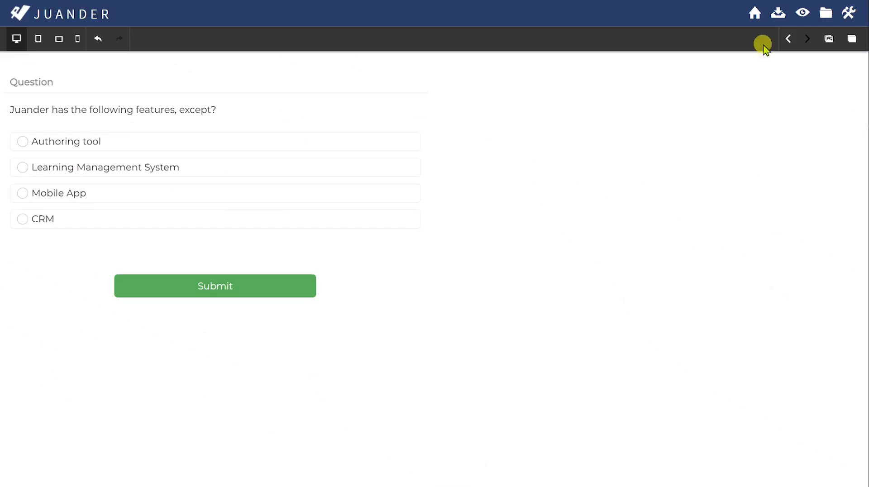
Preview the course at the Quiz slide and try to advance past its question without answering.
{"action": "left_click", "coordinate": [803, 14]}
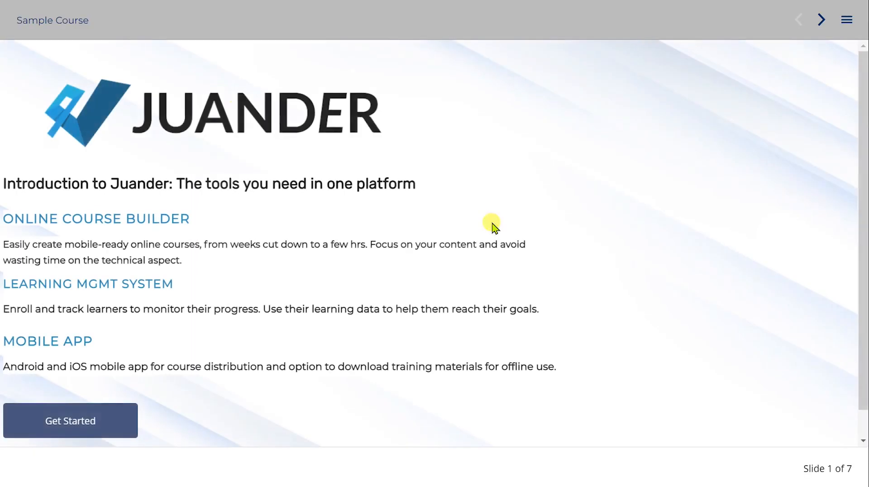
{"action": "left_click", "coordinate": [845, 23]}
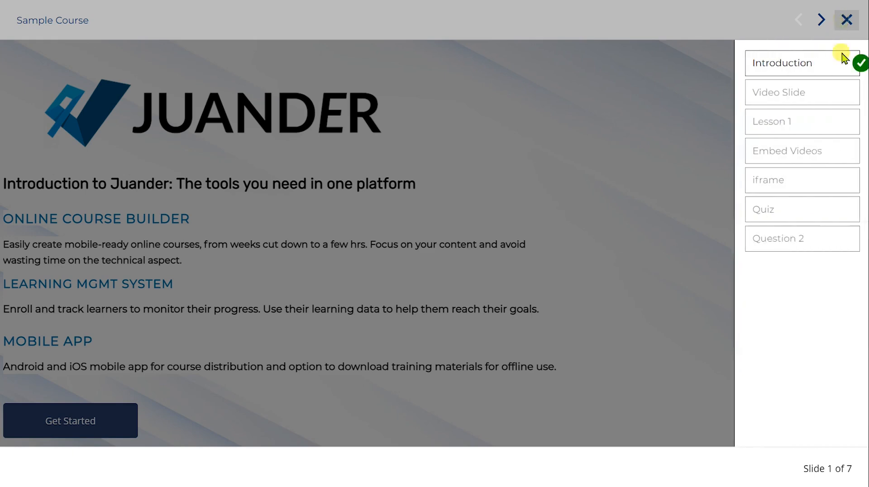
{"action": "left_click", "coordinate": [773, 214]}
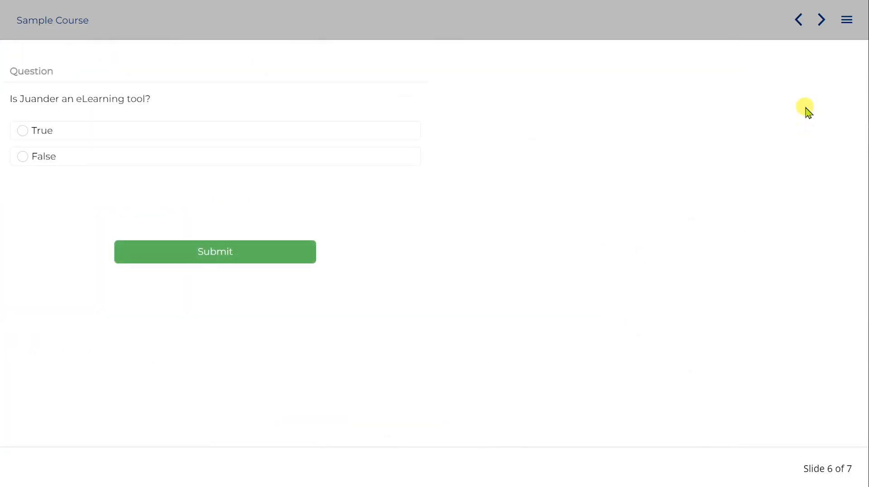
{"action": "left_click", "coordinate": [818, 22]}
{"action": "left_click", "coordinate": [822, 24]}
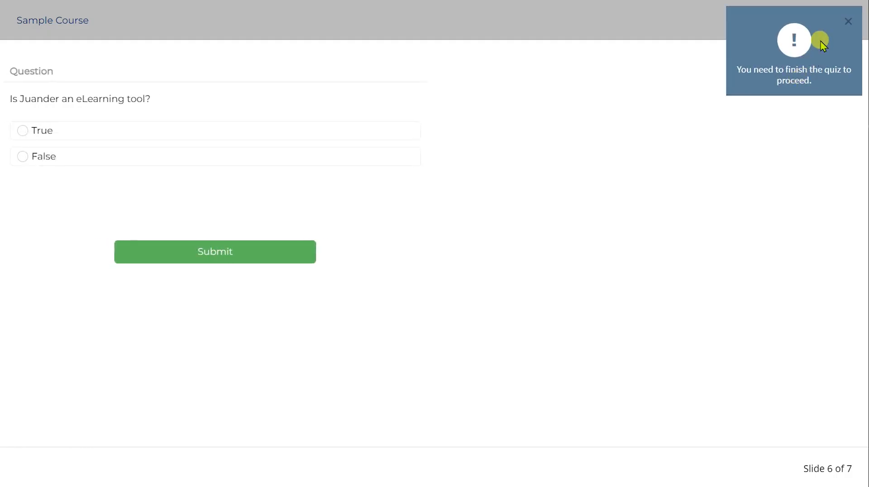
{"action": "left_click", "coordinate": [843, 21]}
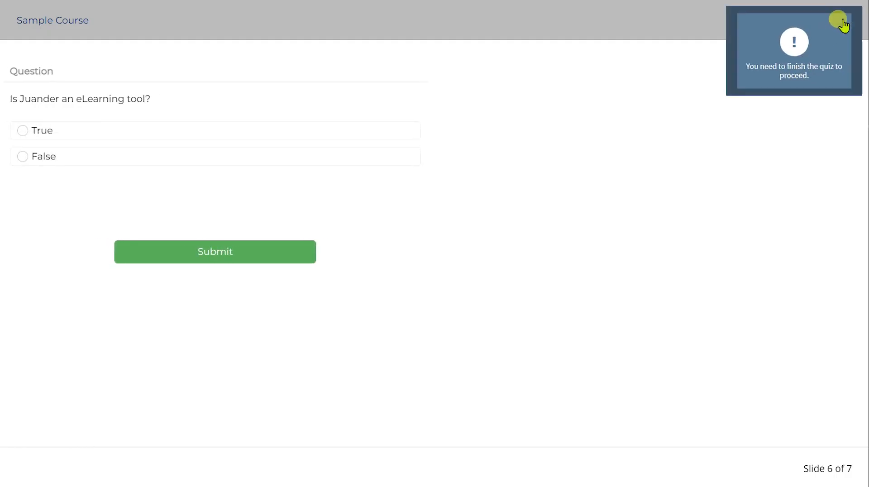
Submit True as the answer to "Is Juander an eLearning tool?" in the preview and proceed past the feedback.
{"action": "left_click", "coordinate": [27, 134]}
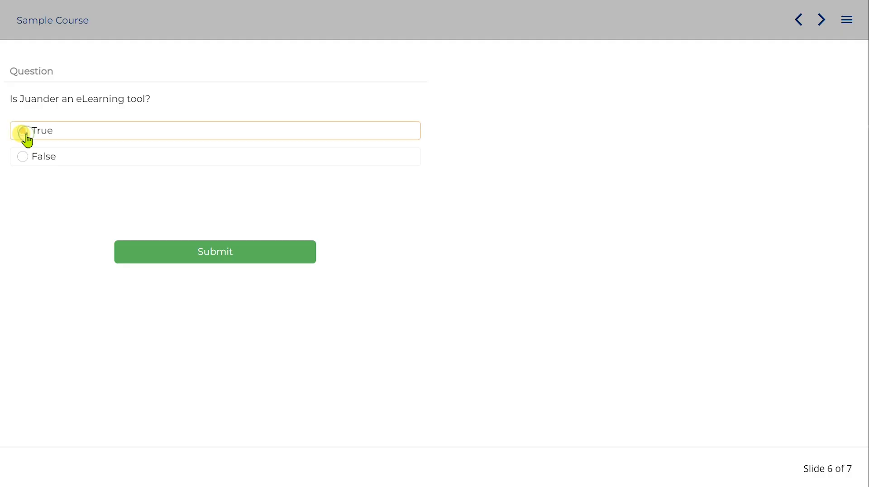
{"action": "left_click", "coordinate": [208, 256]}
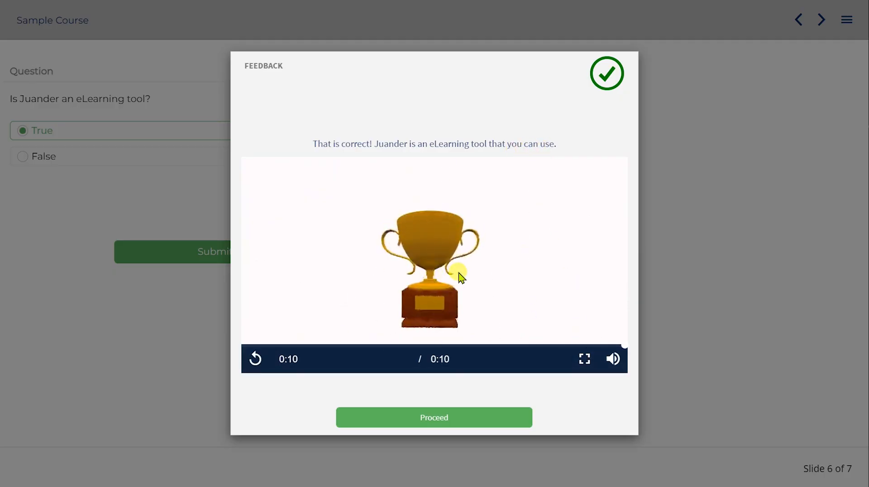
{"action": "left_click", "coordinate": [460, 425]}
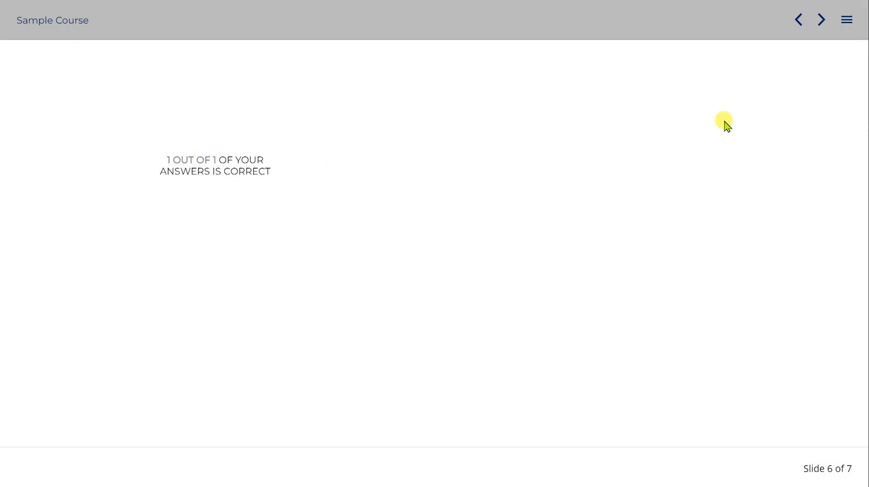
Go to slide 7 in the preview, submit CRM as the answer and proceed past the feedback.
{"action": "left_click", "coordinate": [823, 26]}
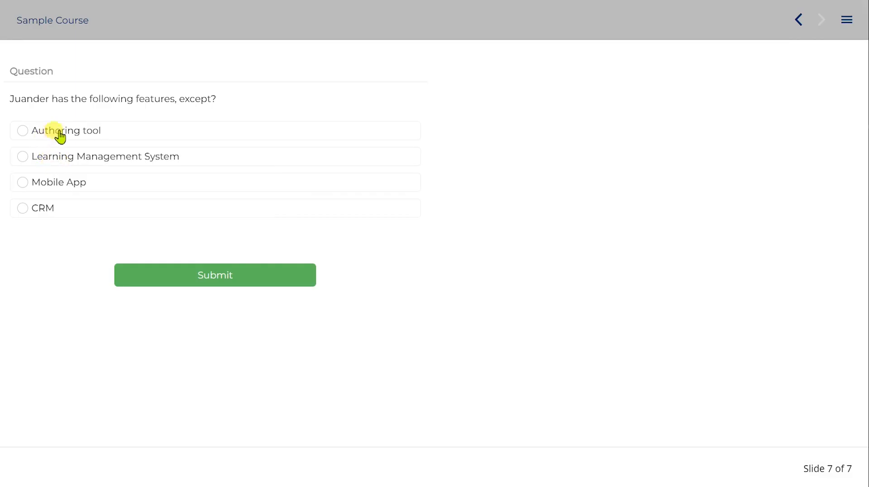
{"action": "left_click", "coordinate": [27, 209]}
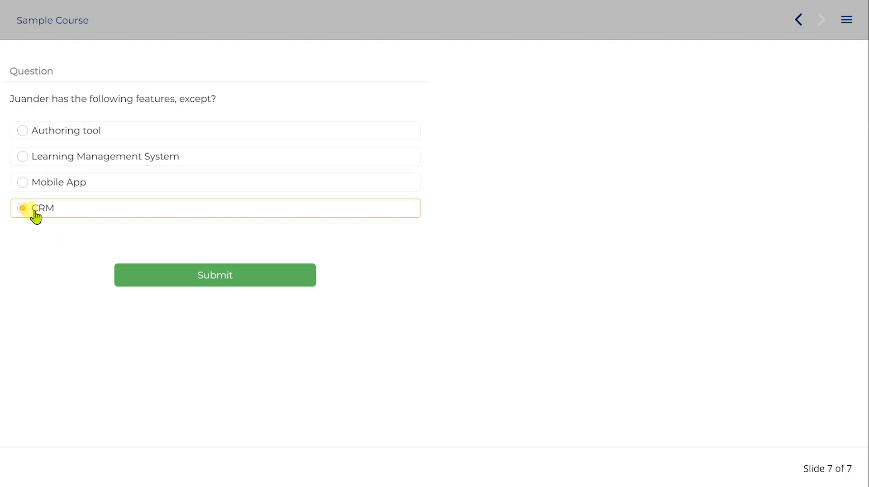
{"action": "left_click", "coordinate": [167, 285]}
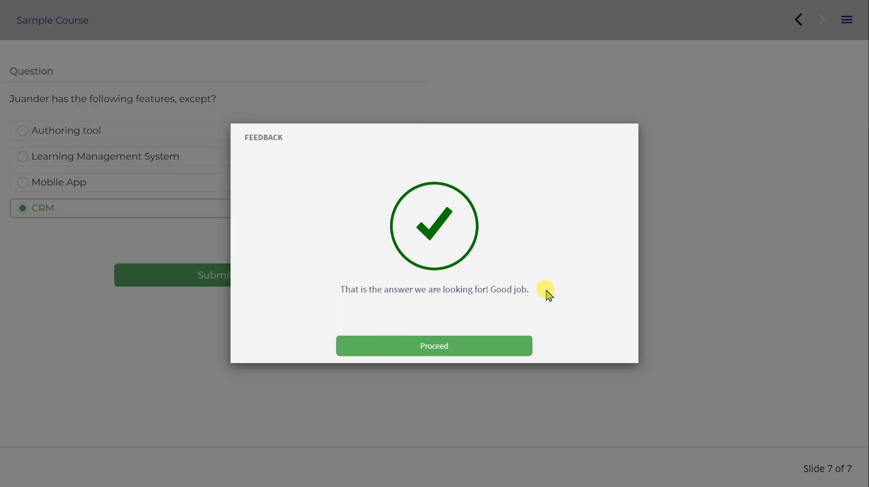
{"action": "left_click", "coordinate": [463, 348]}
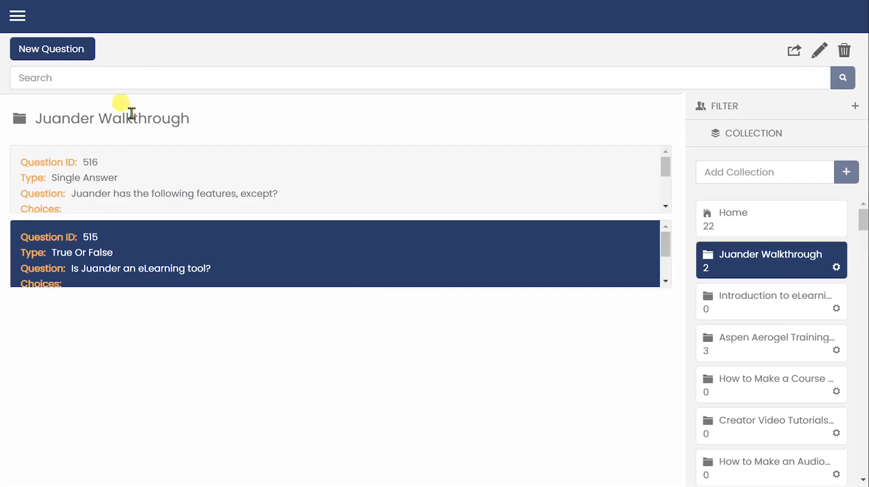
Start a Multiple Choice question in the Juander Walkthrough collection with the text "Check all the correct answers. Juander lets you do the following:".
{"action": "left_click", "coordinate": [77, 48]}
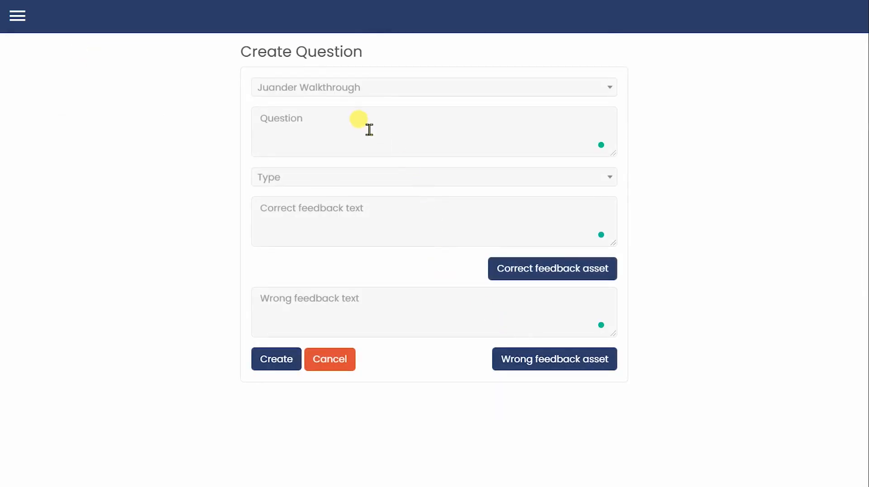
{"action": "left_click", "coordinate": [358, 179]}
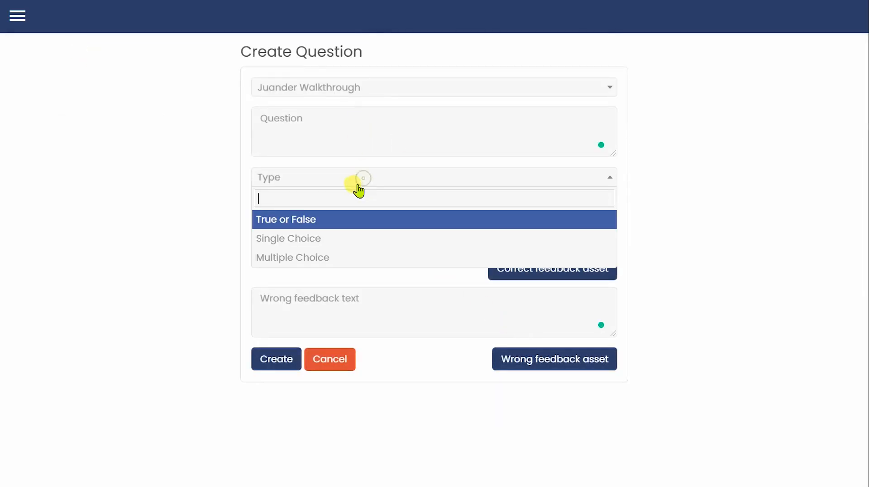
{"action": "left_click", "coordinate": [334, 257]}
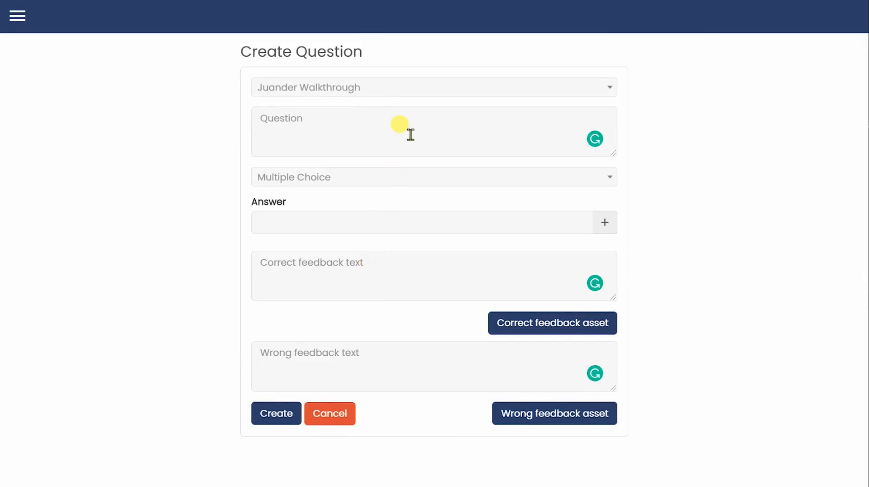
{"action": "type", "text": "Check all the correct answers."}
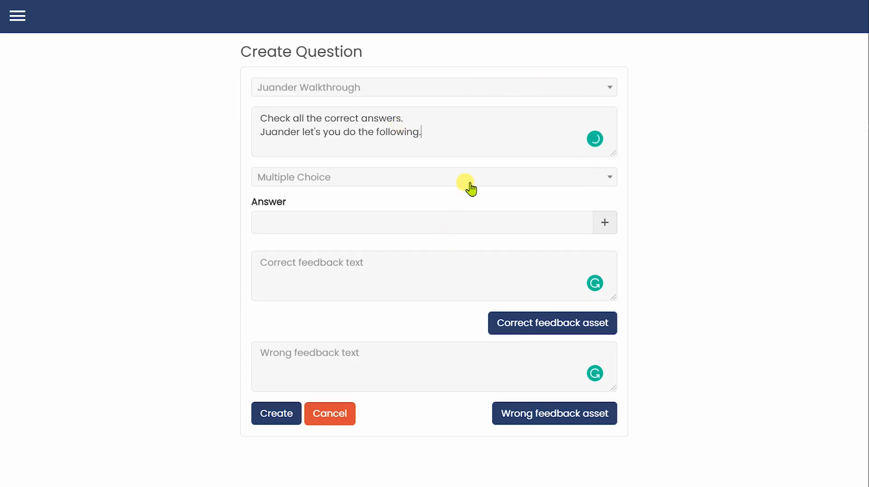
{"action": "left_click", "coordinate": [421, 113]}
{"action": "left_click", "coordinate": [430, 133]}
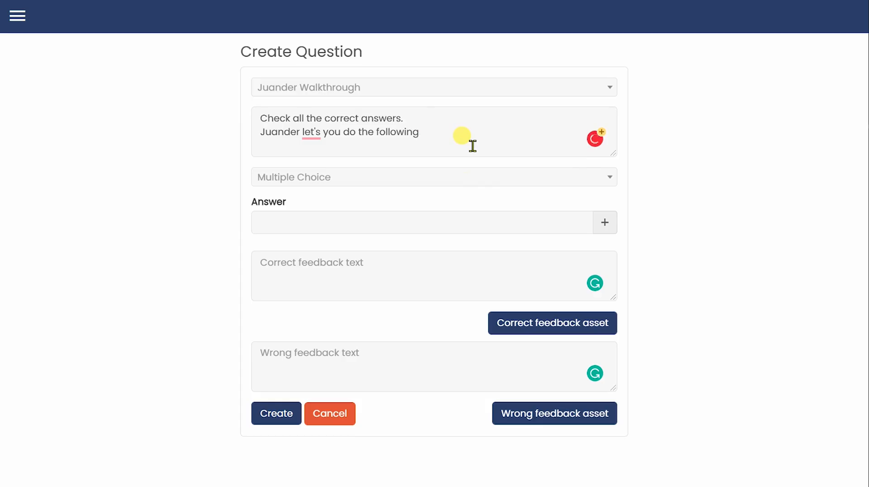
{"action": "left_click", "coordinate": [312, 133]}
{"action": "left_click", "coordinate": [312, 169]}
Add the answer choices "Create digital learning", "Enroll and track learners" and "Has a built in attendance system" to the question.
{"action": "left_click", "coordinate": [312, 221]}
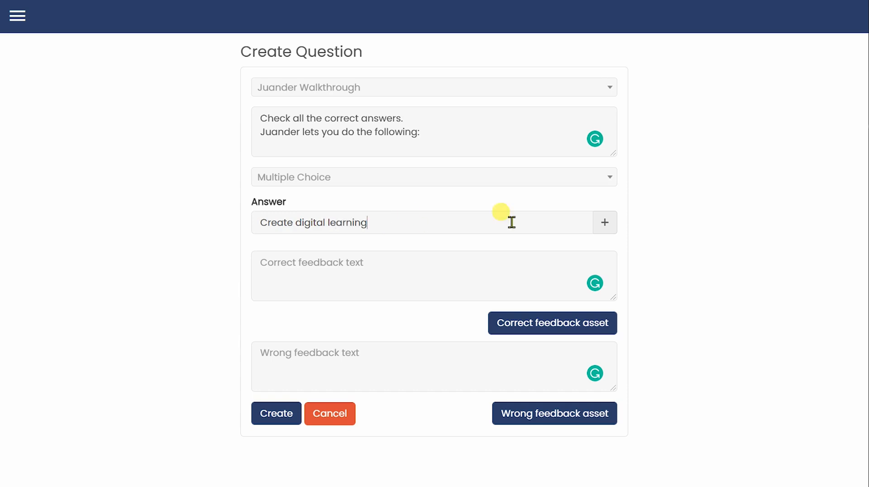
{"action": "left_click", "coordinate": [609, 224]}
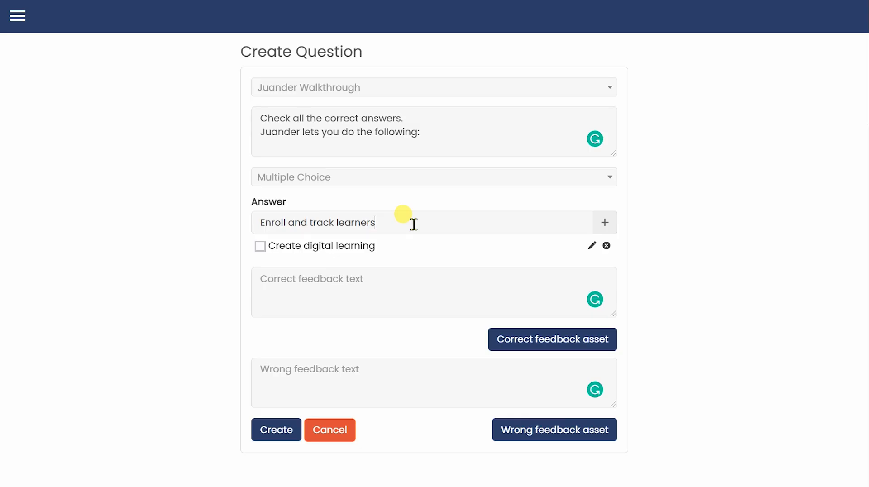
{"action": "left_click", "coordinate": [604, 223]}
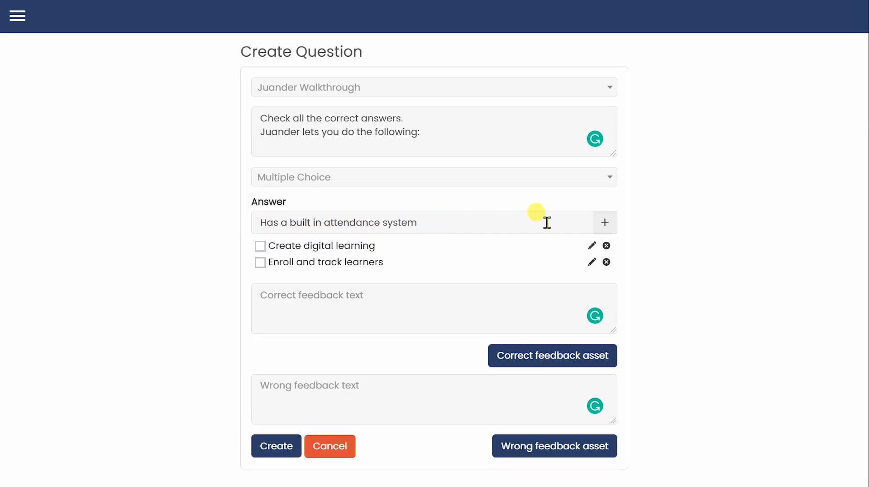
{"action": "left_click", "coordinate": [602, 222]}
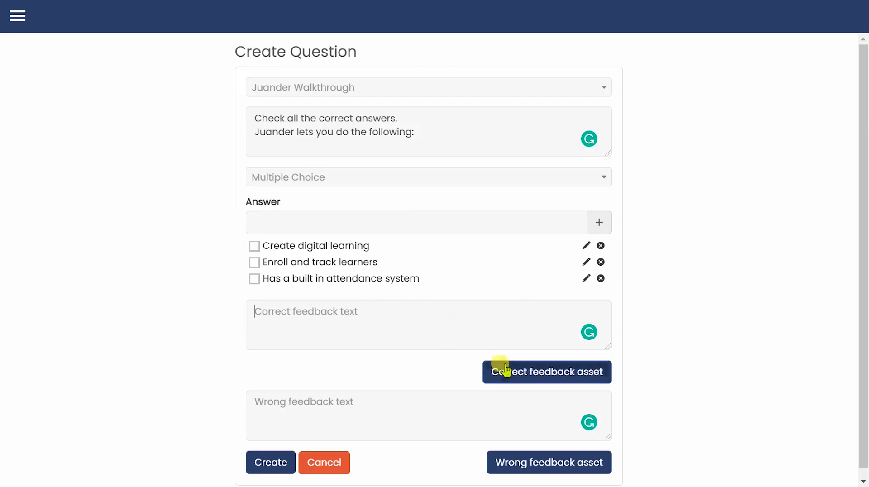
Search the audio assets for "correct", preview "correct sounds" and attach it as the correct feedback asset.
{"action": "left_click", "coordinate": [518, 370]}
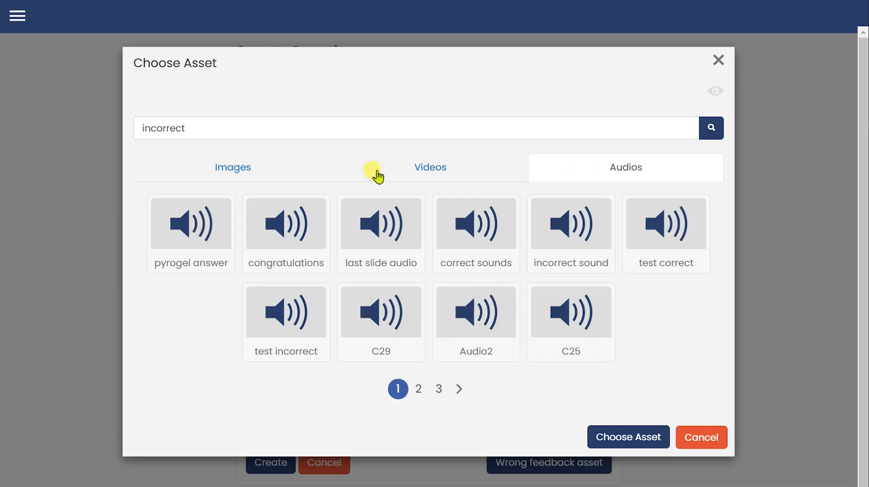
{"action": "key", "text": "ctrl+a"}
{"action": "type", "text": "c"}
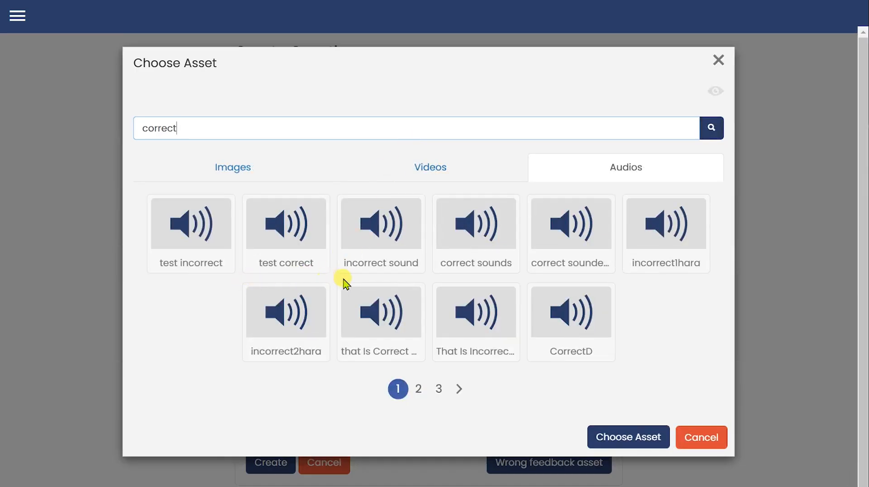
{"action": "left_click", "coordinate": [477, 230]}
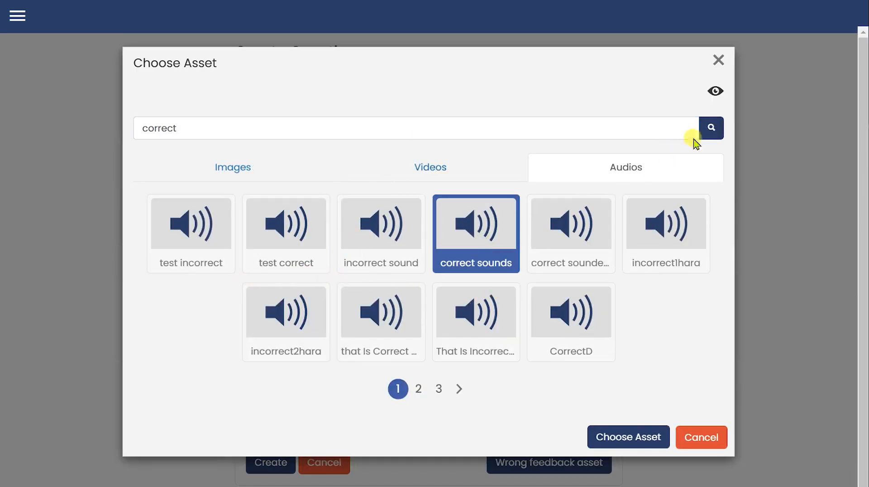
{"action": "left_click", "coordinate": [715, 91]}
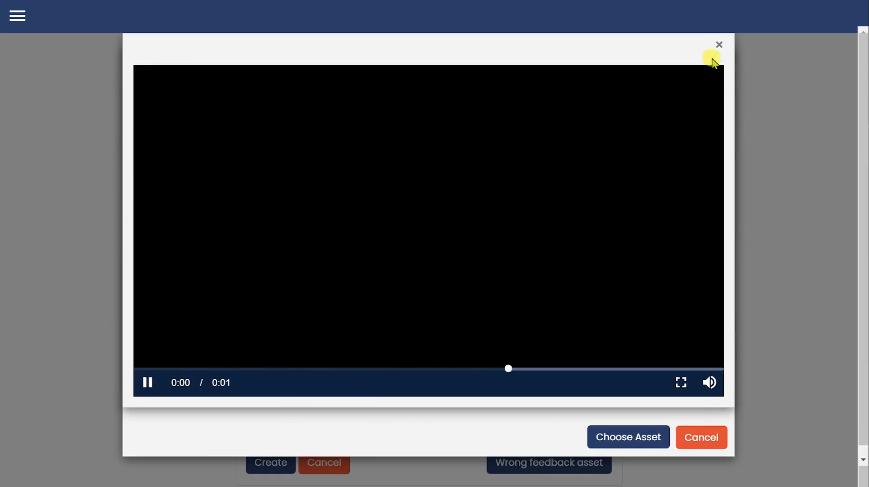
{"action": "left_click", "coordinate": [718, 45]}
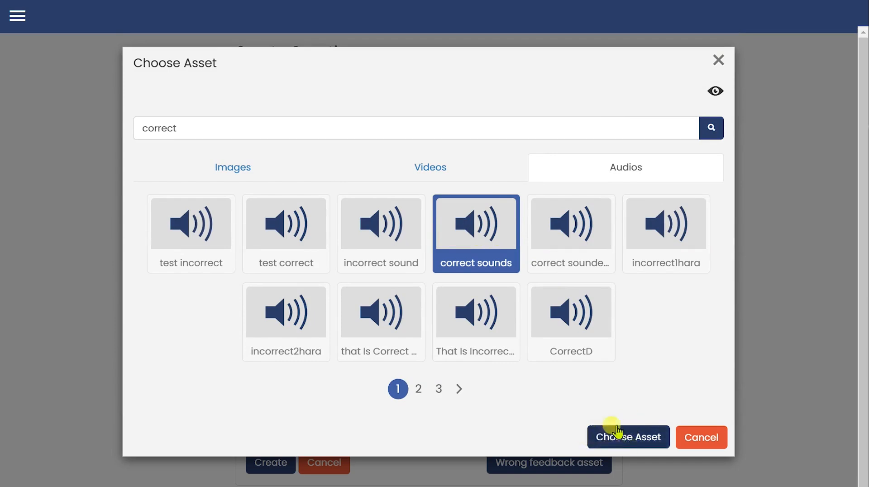
{"action": "left_click", "coordinate": [604, 438]}
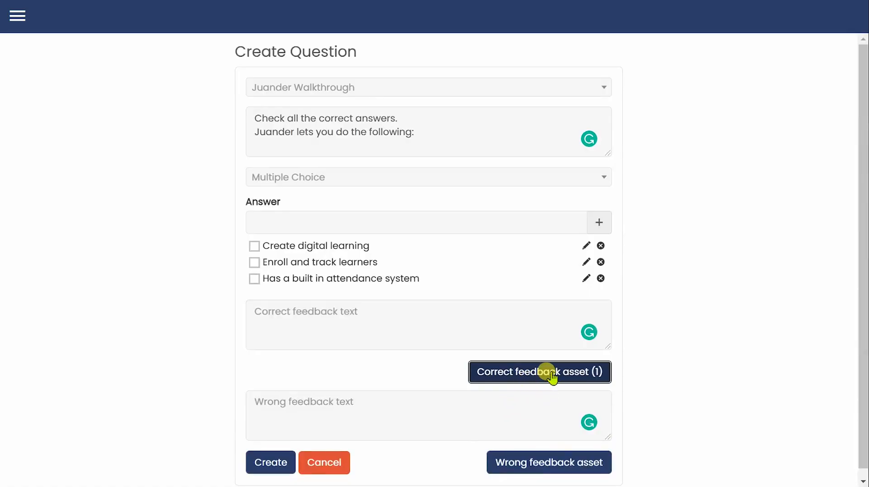
Attach the "person correct" image as an additional correct feedback asset for the question.
{"action": "left_click", "coordinate": [551, 376]}
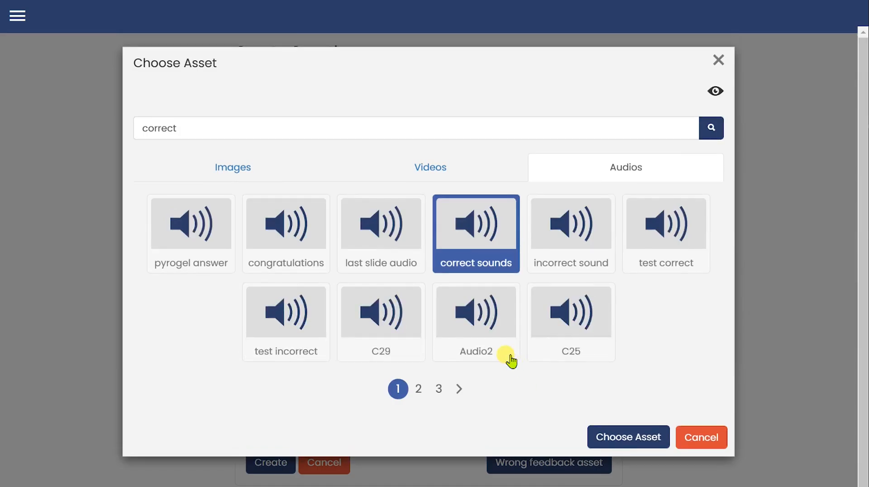
{"action": "left_click", "coordinate": [253, 180]}
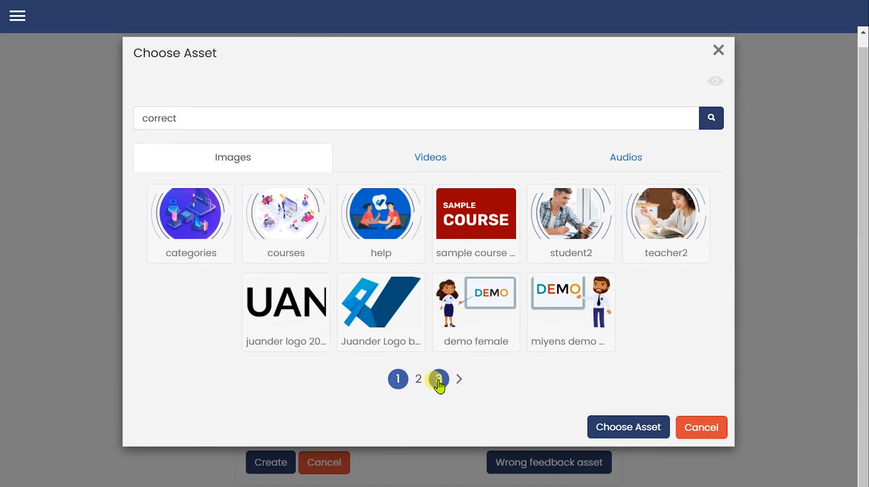
{"action": "left_click", "coordinate": [439, 389]}
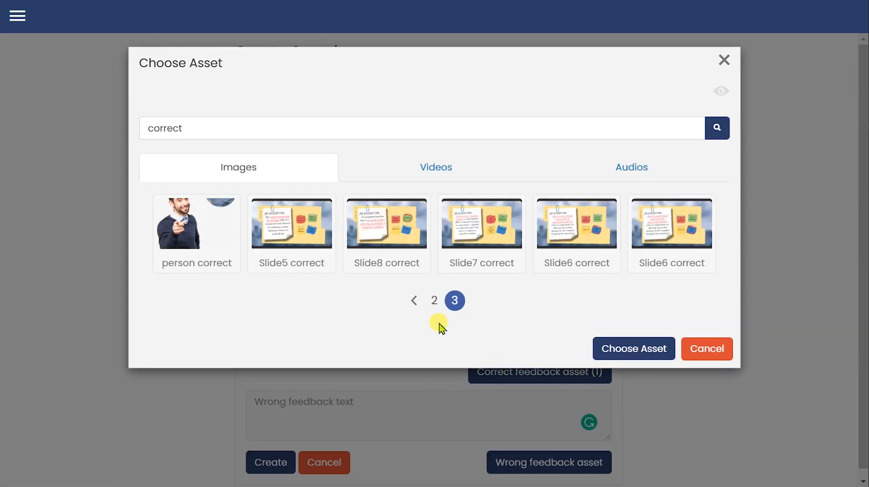
{"action": "left_click", "coordinate": [202, 247]}
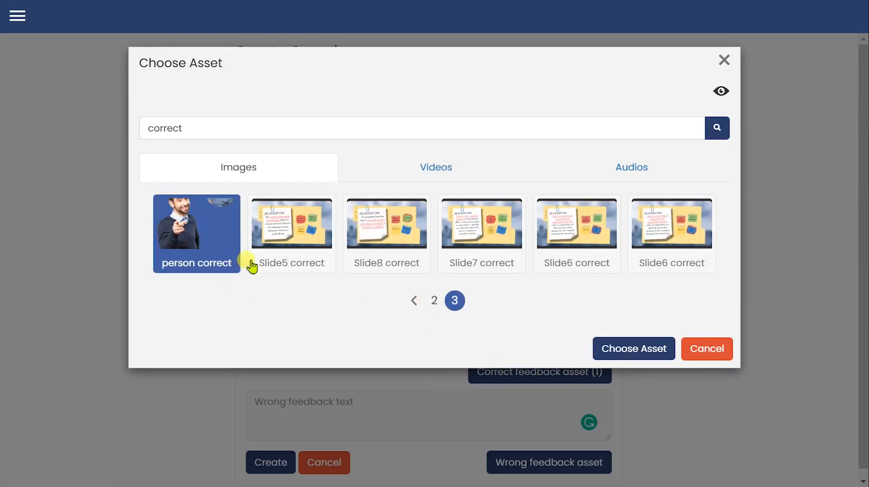
{"action": "left_click", "coordinate": [617, 349]}
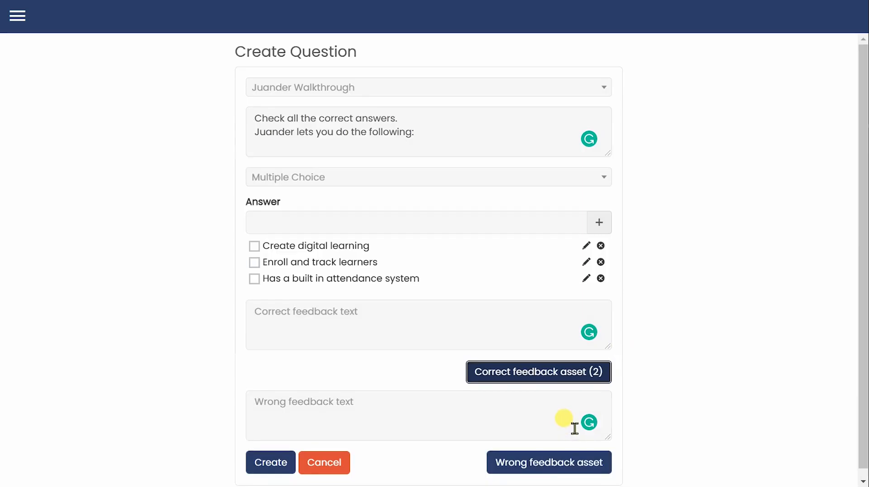
{"action": "scroll", "coordinate": [656, 392], "scroll_direction": "down", "scroll_amount": 1}
{"action": "left_click", "coordinate": [565, 363]}
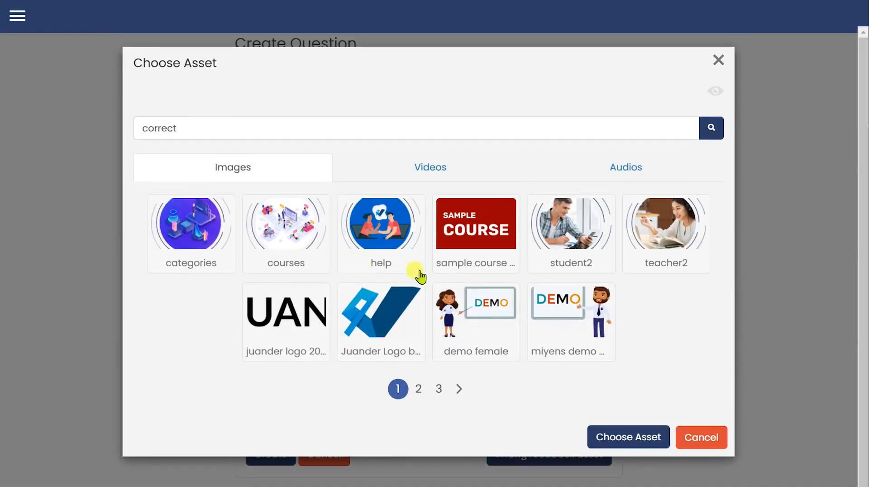
{"action": "left_click", "coordinate": [718, 62]}
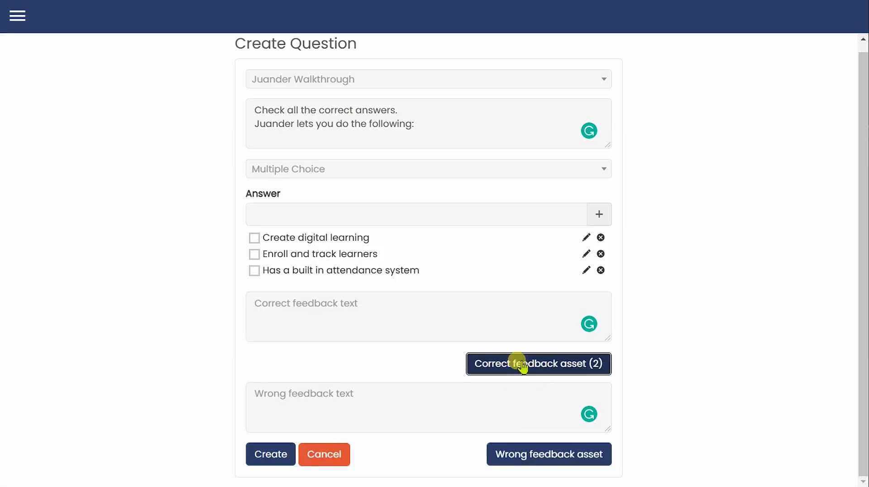
Set the correct feedback text to "Awesome! That is correct." and the wrong feedback text to "Sorry, try again.", and create the question.
{"action": "left_click", "coordinate": [393, 313]}
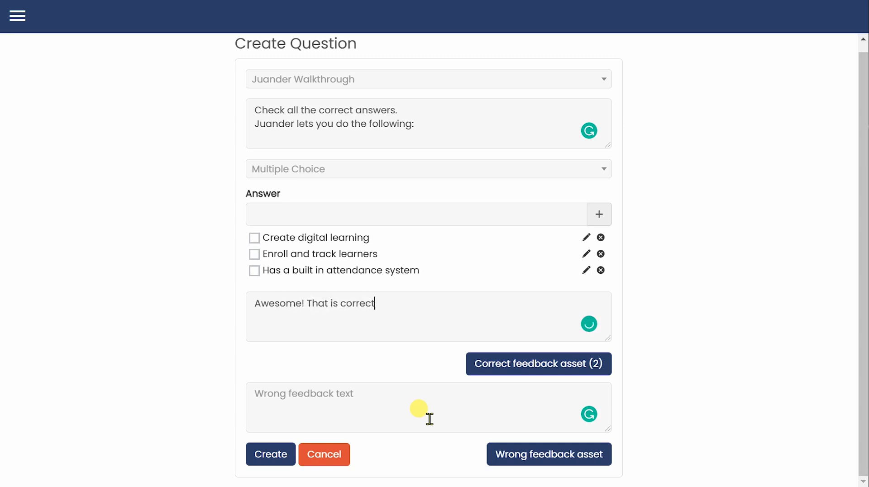
{"action": "type", "text": "Sorry try again."}
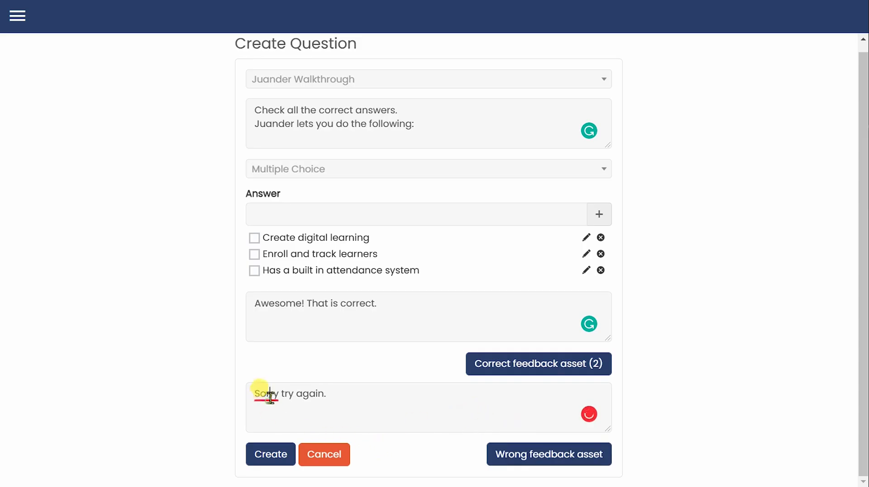
{"action": "mouse_move", "coordinate": [270, 395]}
{"action": "left_click", "coordinate": [276, 322]}
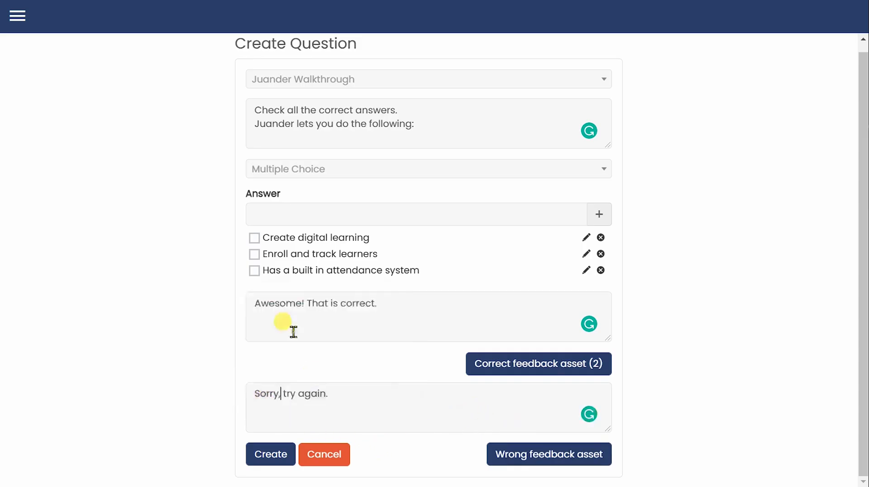
{"action": "left_click", "coordinate": [273, 456]}
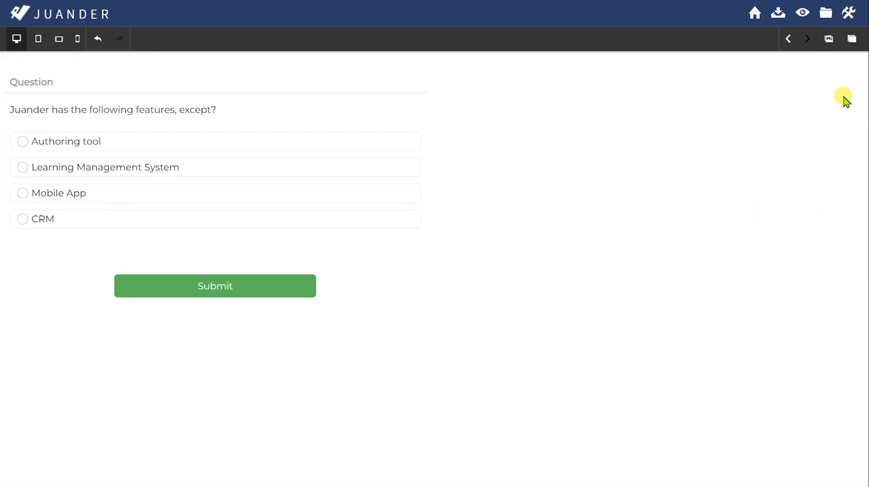
Add a new slide titled "All Quiz" to the course and move it directly above the Quiz slide.
{"action": "left_click", "coordinate": [851, 38]}
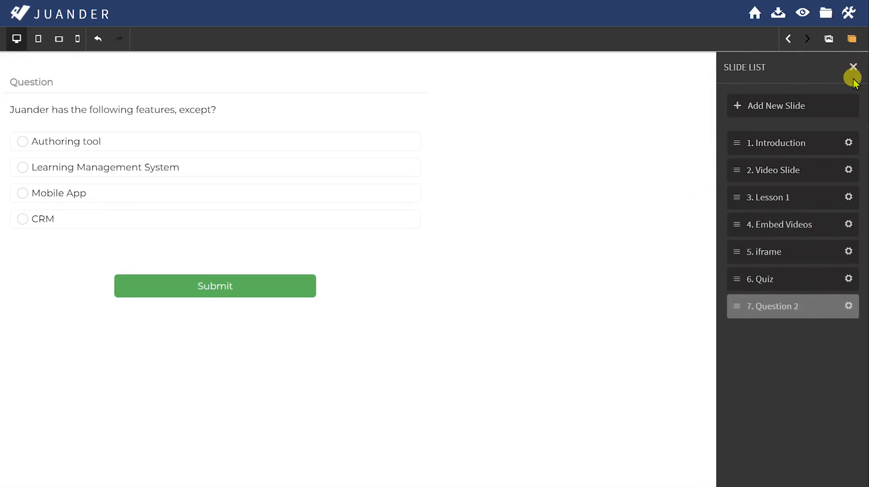
{"action": "left_click", "coordinate": [815, 108]}
{"action": "left_click", "coordinate": [801, 111]}
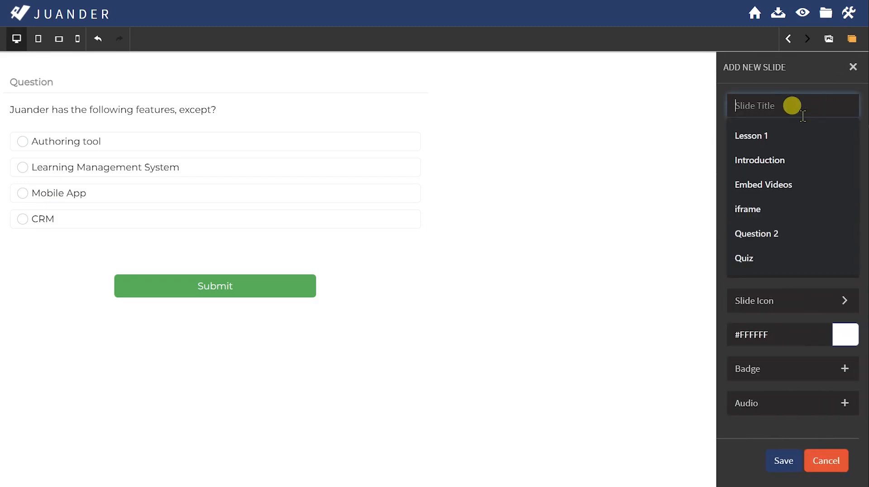
{"action": "type", "text": "Quiz"}
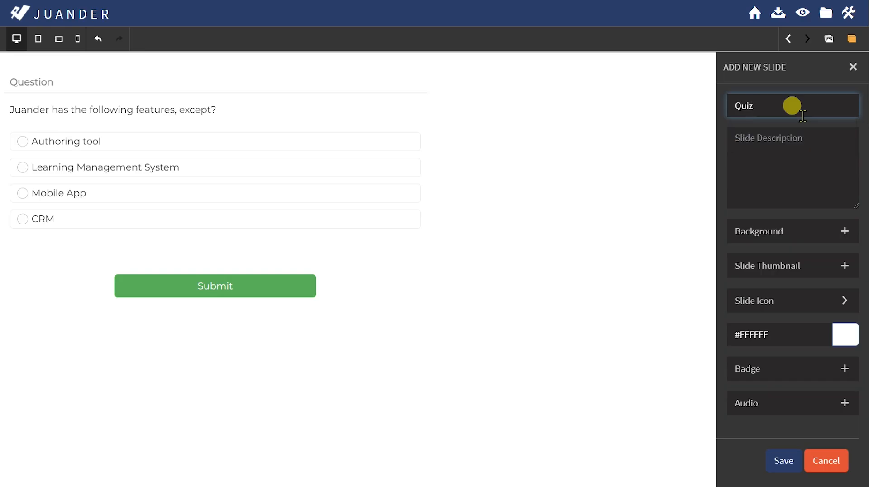
{"action": "key", "text": "ctrl+Left"}
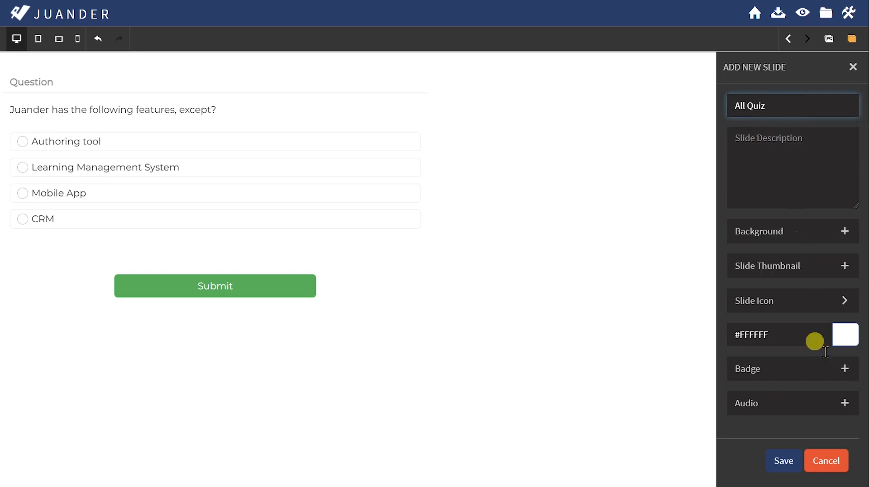
{"action": "left_click", "coordinate": [785, 462]}
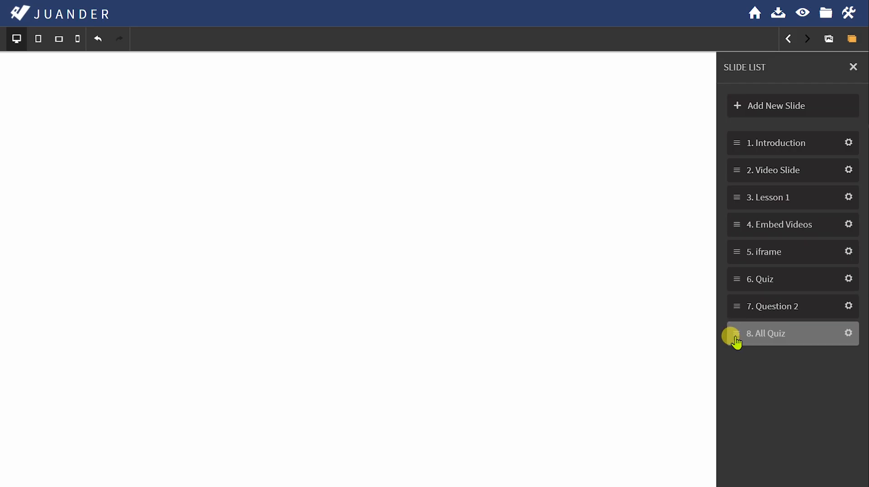
{"action": "left_click_drag", "start_coordinate": [734, 336], "coordinate": [726, 272]}
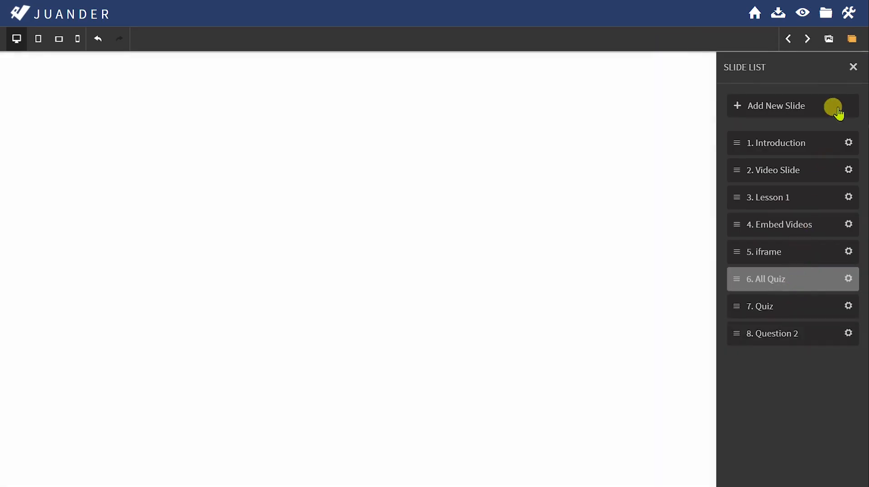
Insert a Quiz element on the All Quiz slide and open the Juander Walkthrough collection in its questions library.
{"action": "left_click", "coordinate": [829, 38]}
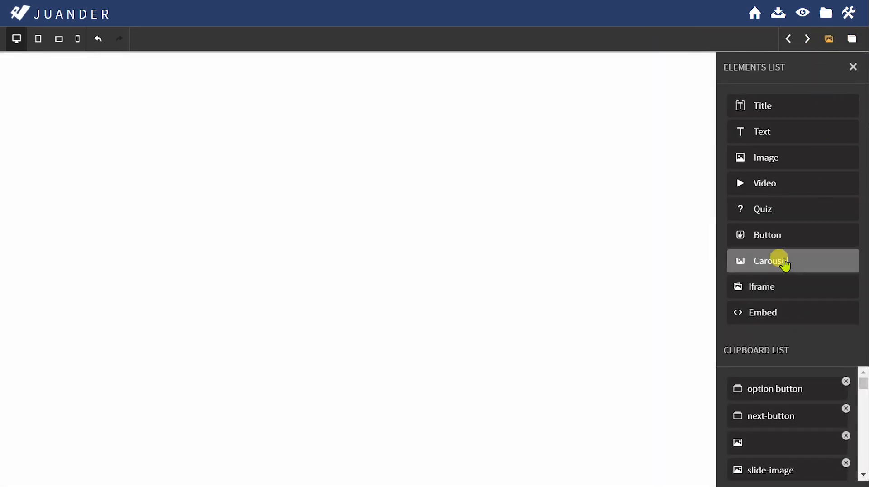
{"action": "left_click", "coordinate": [752, 212]}
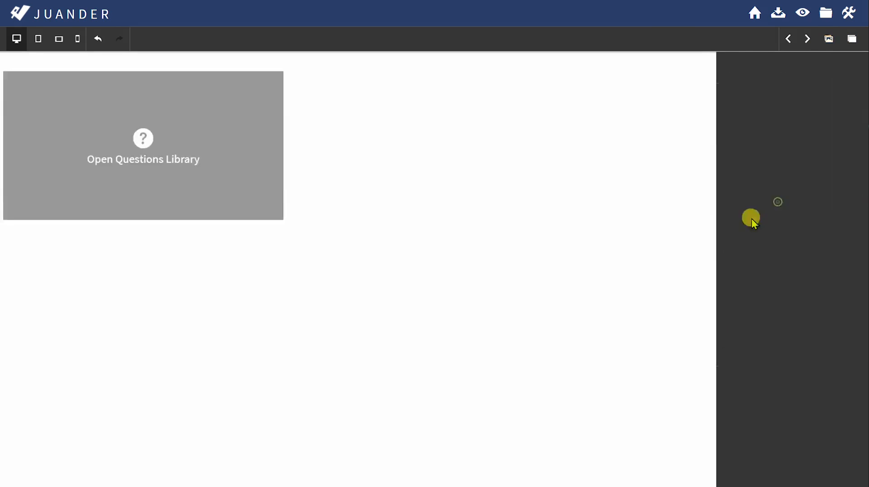
{"action": "left_click", "coordinate": [200, 198]}
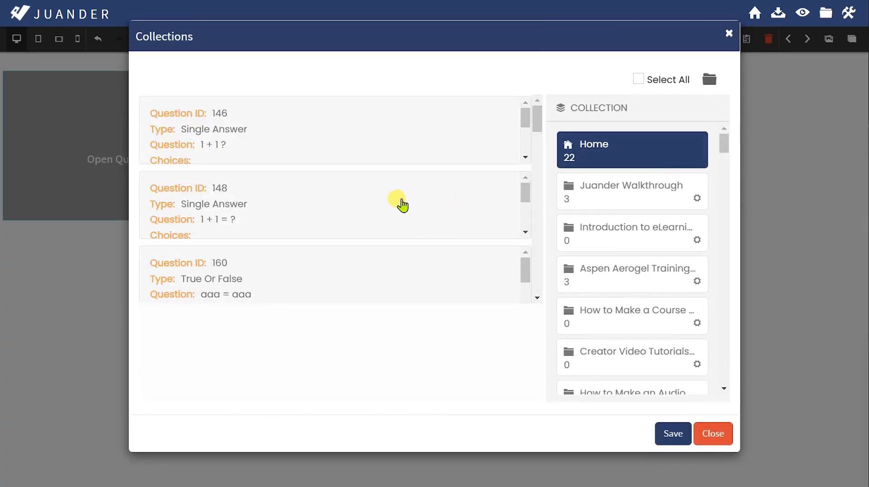
{"action": "left_click", "coordinate": [601, 195]}
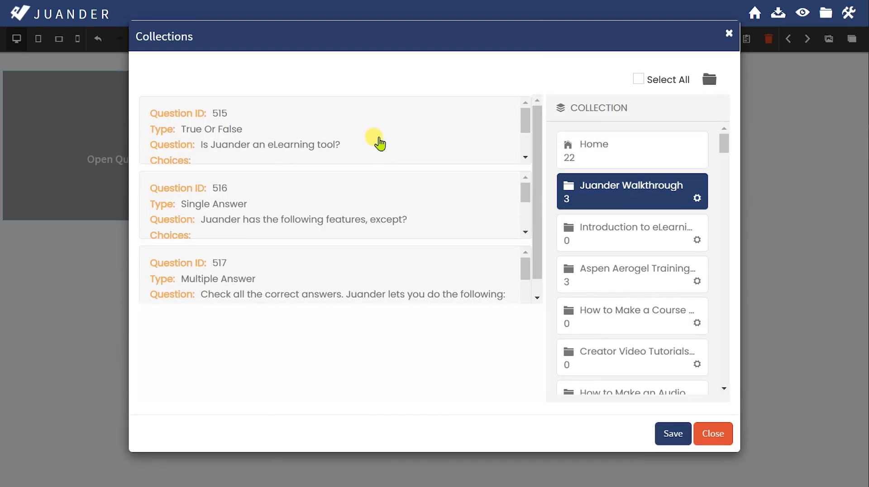
Add questions 515, 516 and 517 to the quiz and enlarge the quiz box on the slide.
{"action": "left_click", "coordinate": [380, 143]}
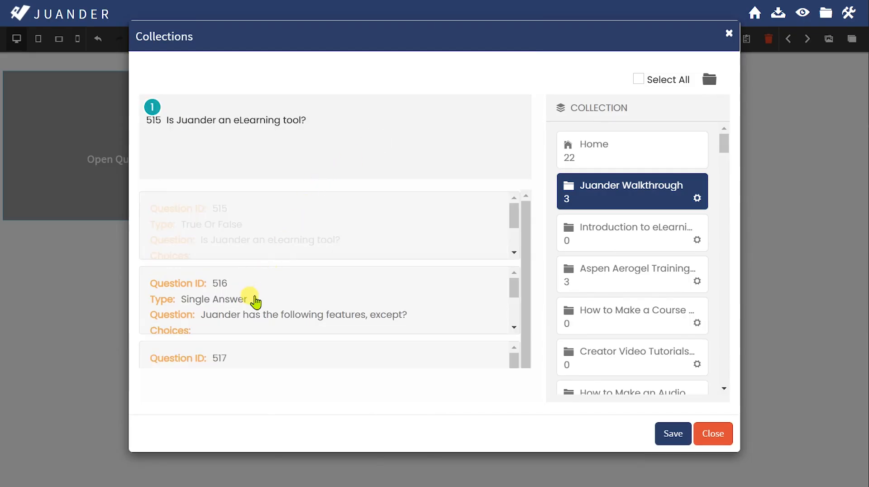
{"action": "left_click", "coordinate": [256, 302]}
{"action": "scroll", "coordinate": [316, 306], "scroll_direction": "down", "scroll_amount": 1}
{"action": "left_click", "coordinate": [246, 354]}
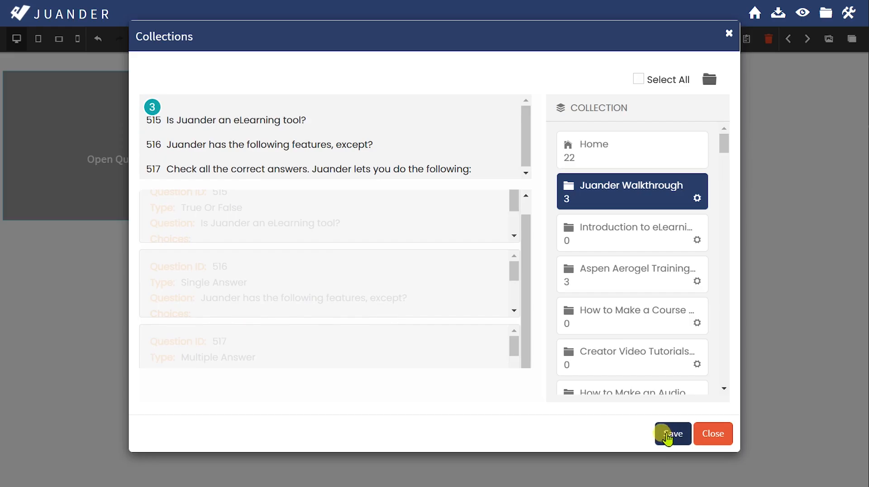
{"action": "left_click", "coordinate": [663, 436]}
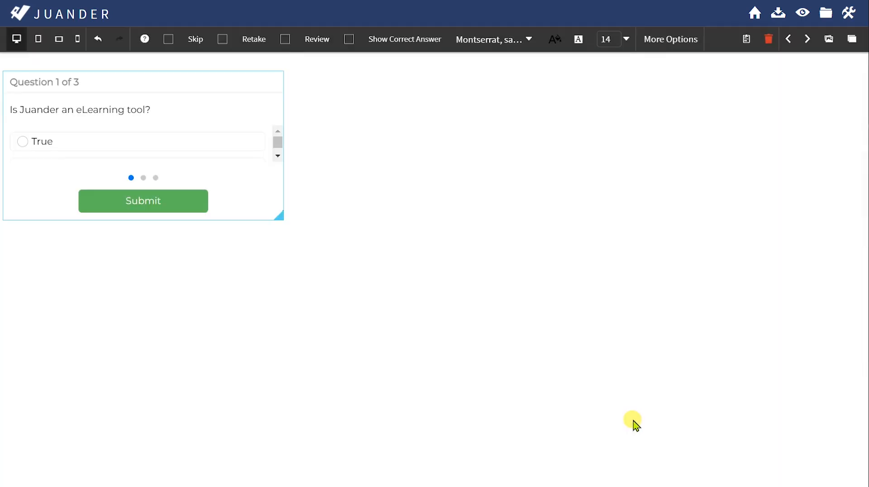
{"action": "left_click_drag", "start_coordinate": [279, 217], "coordinate": [499, 348]}
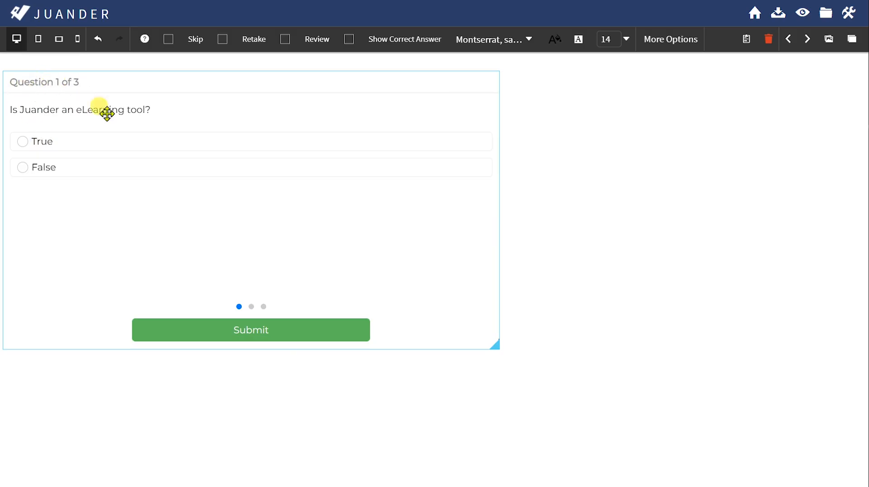
{"action": "left_click", "coordinate": [245, 308]}
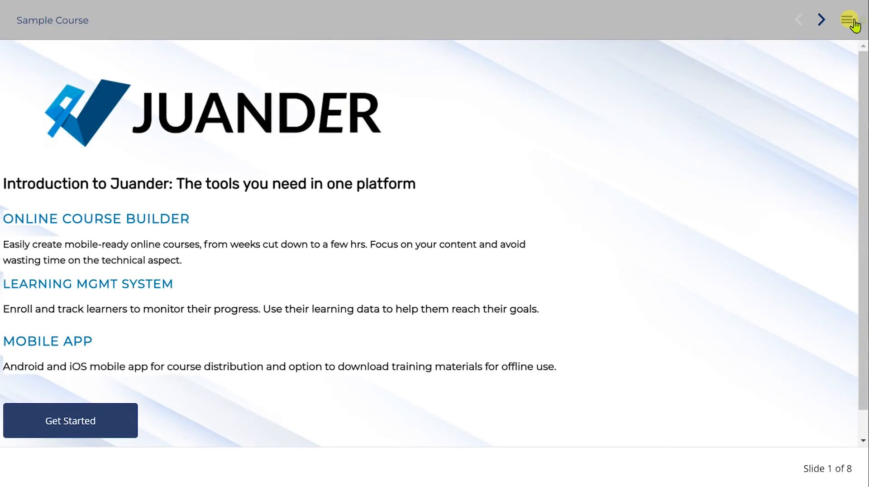
Go to the All Quiz slide in the course preview, submit False for the first question and proceed past the feedback.
{"action": "left_click", "coordinate": [848, 20]}
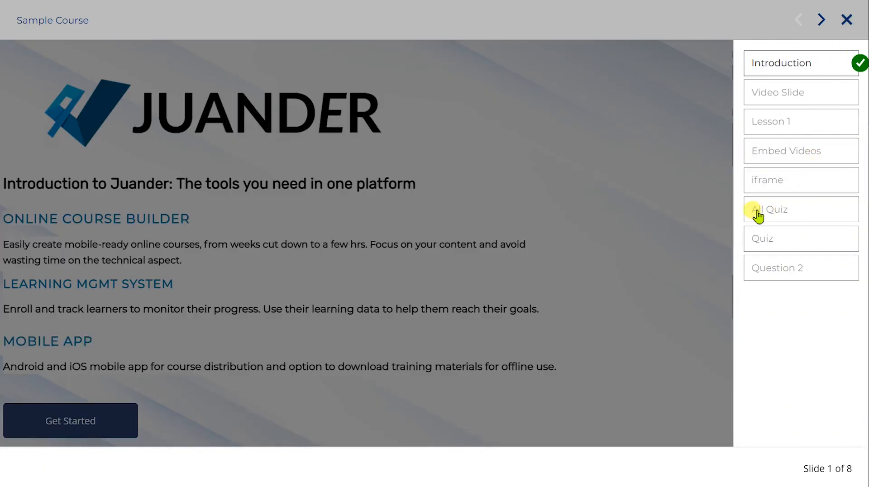
{"action": "left_click", "coordinate": [763, 218]}
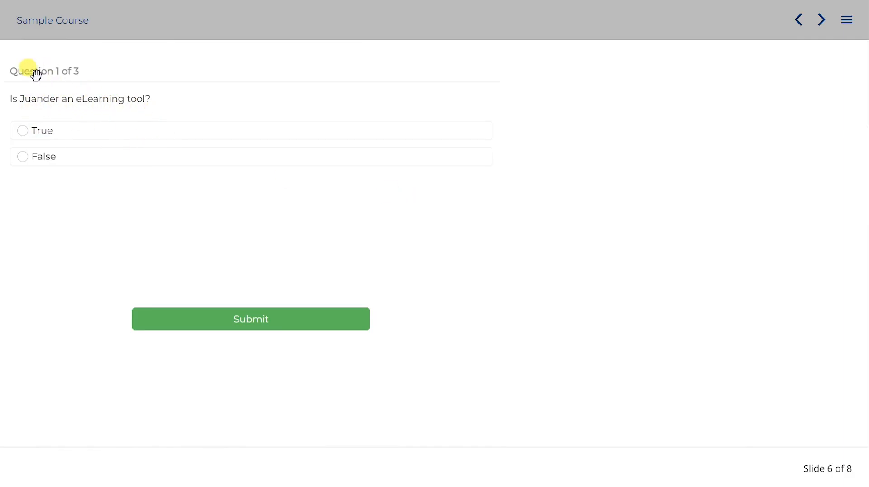
{"action": "left_click", "coordinate": [21, 158]}
{"action": "left_click", "coordinate": [211, 319]}
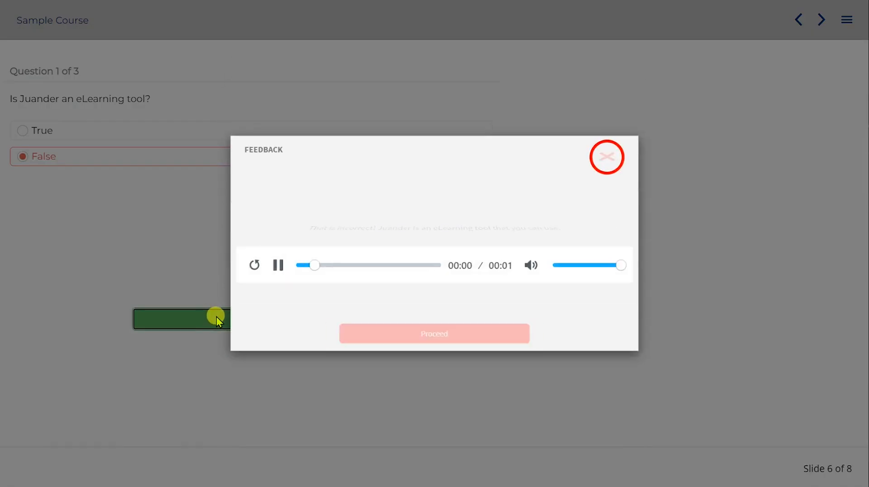
{"action": "left_click", "coordinate": [453, 333]}
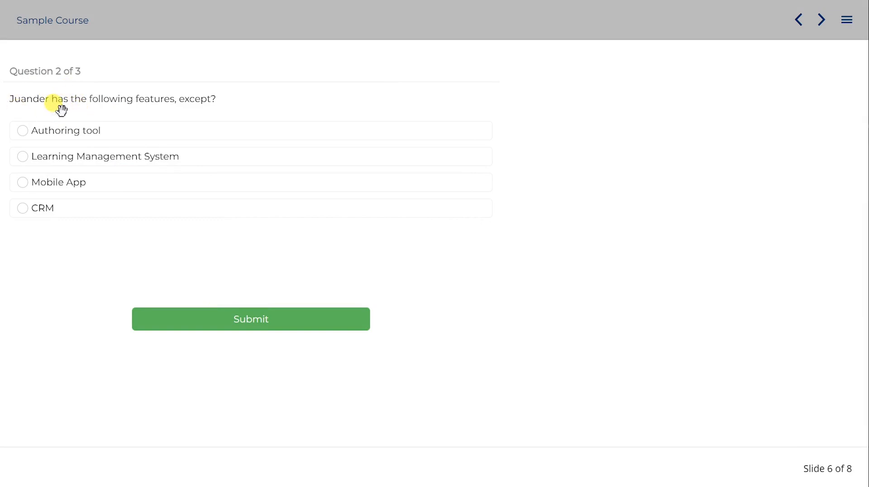
Submit CRM as the answer to the second quiz question and proceed past the feedback.
{"action": "left_click", "coordinate": [24, 211]}
{"action": "left_click", "coordinate": [221, 324]}
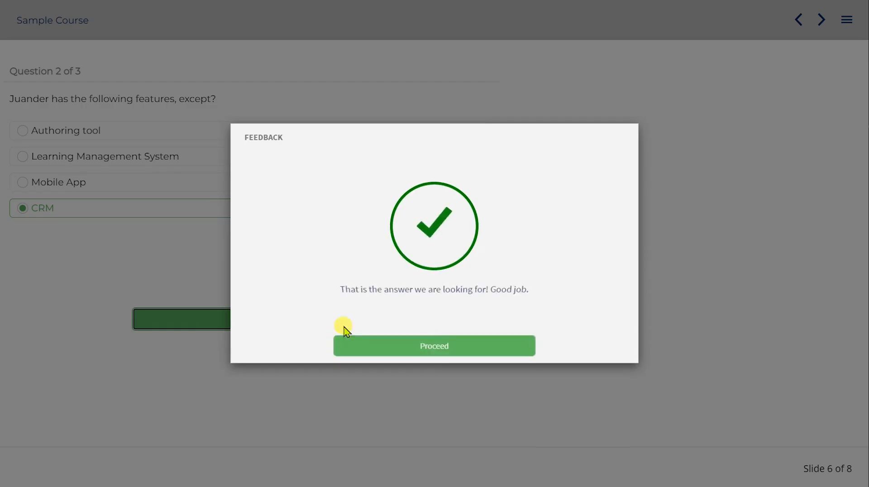
{"action": "left_click", "coordinate": [437, 348]}
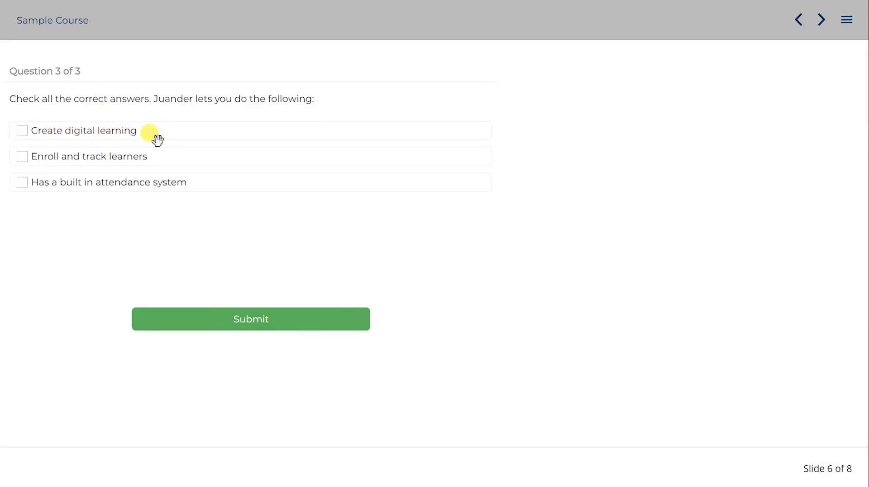
Submit "Create digital learning" and "Enroll and track learners" as the answers to the third quiz question.
{"action": "left_click", "coordinate": [22, 131]}
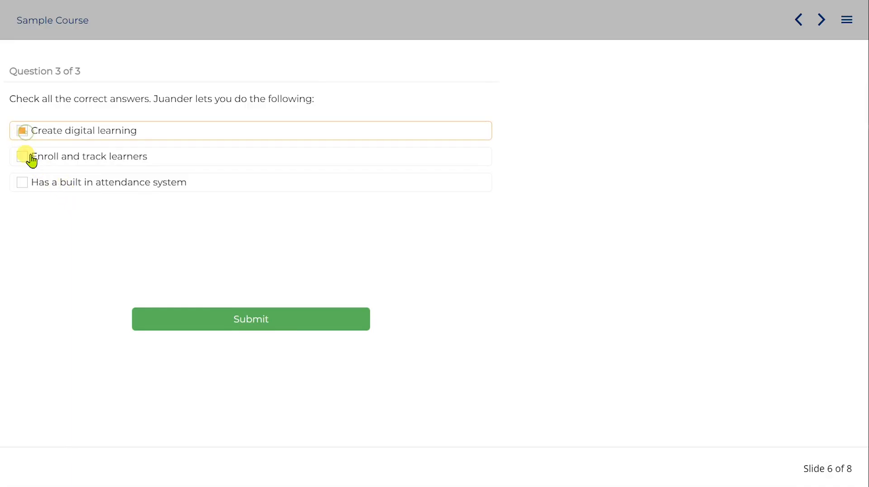
{"action": "left_click", "coordinate": [23, 156]}
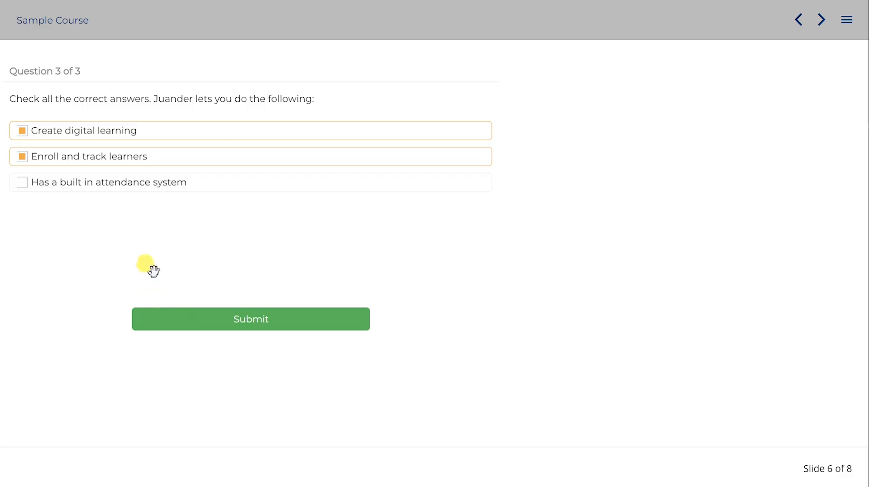
{"action": "left_click", "coordinate": [173, 322]}
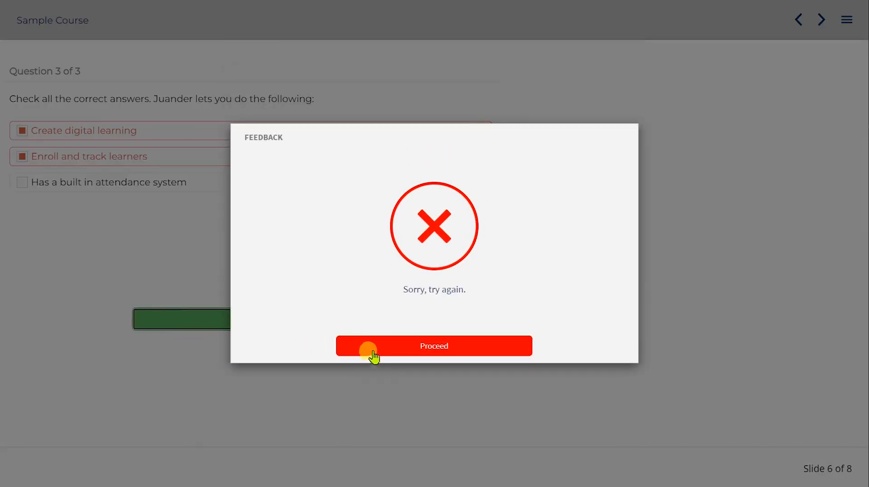
Proceed past the quiz feedback and update question 517 with "Create digital learning" and "Enroll and track learners" marked as correct answers.
{"action": "left_click", "coordinate": [380, 350]}
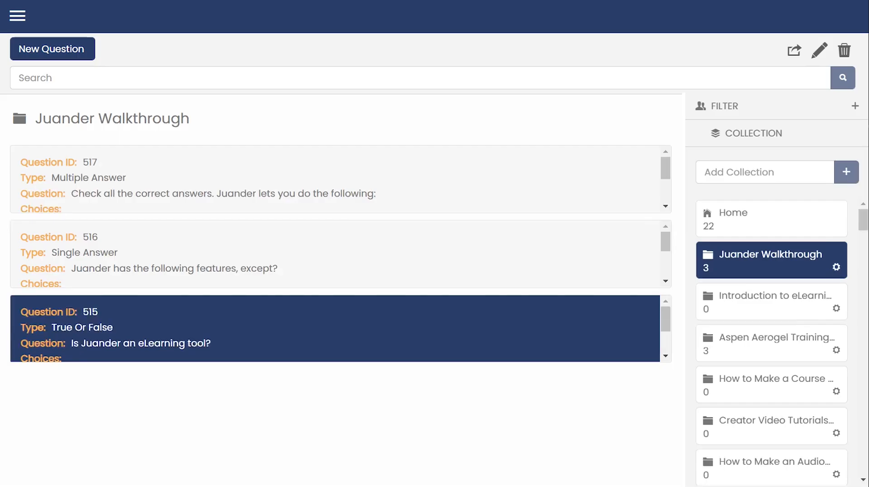
{"action": "scroll", "coordinate": [410, 267], "scroll_direction": "down", "scroll_amount": 3}
{"action": "scroll", "coordinate": [410, 268], "scroll_direction": "up", "scroll_amount": 3}
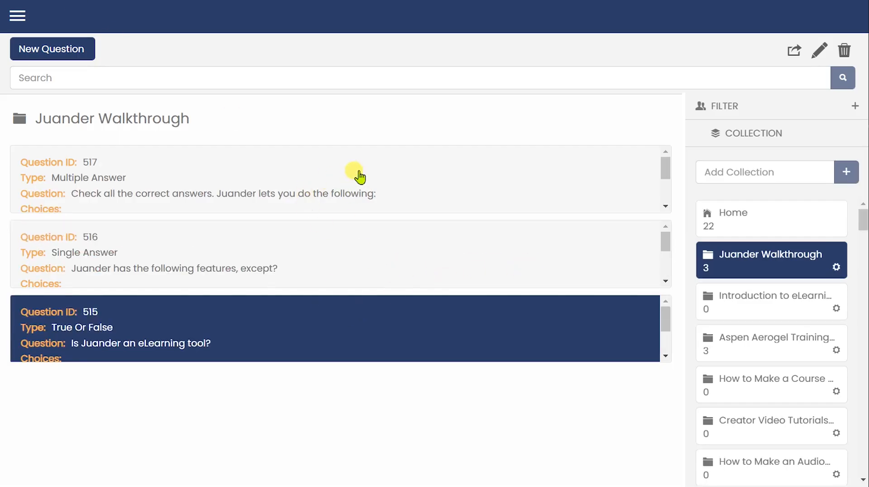
{"action": "left_click", "coordinate": [376, 177]}
{"action": "left_click", "coordinate": [820, 51]}
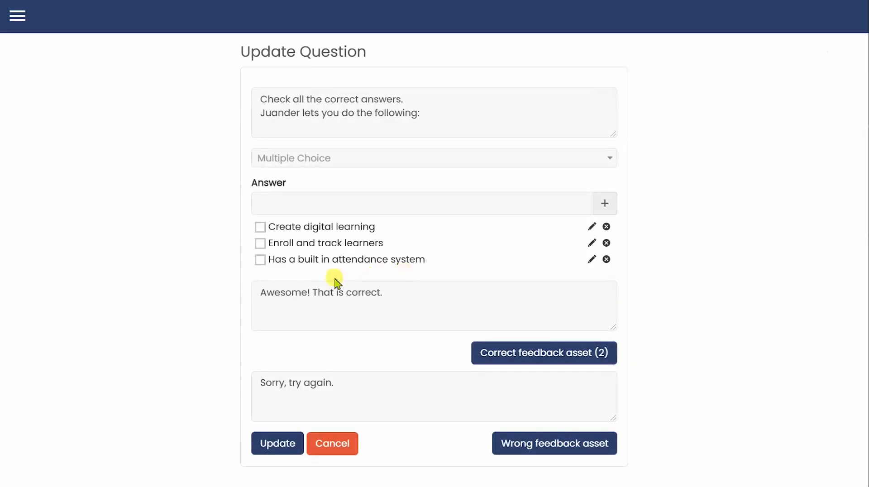
{"action": "left_click", "coordinate": [260, 243]}
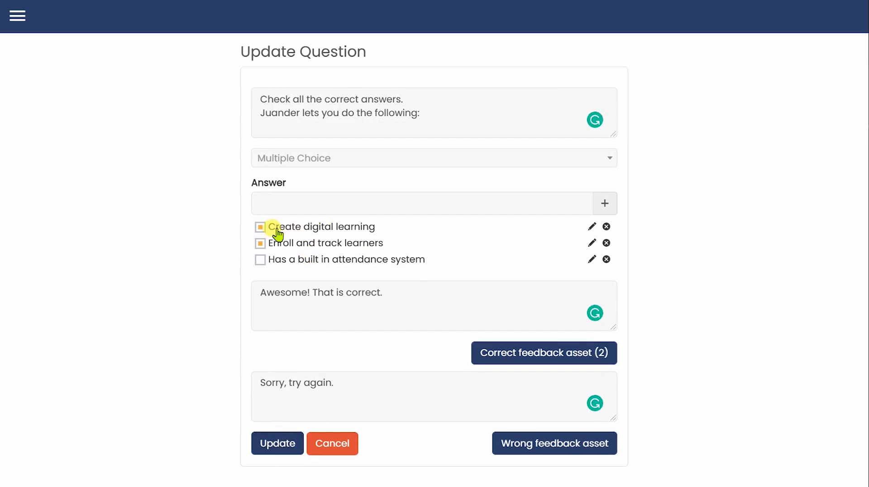
{"action": "left_click", "coordinate": [277, 444]}
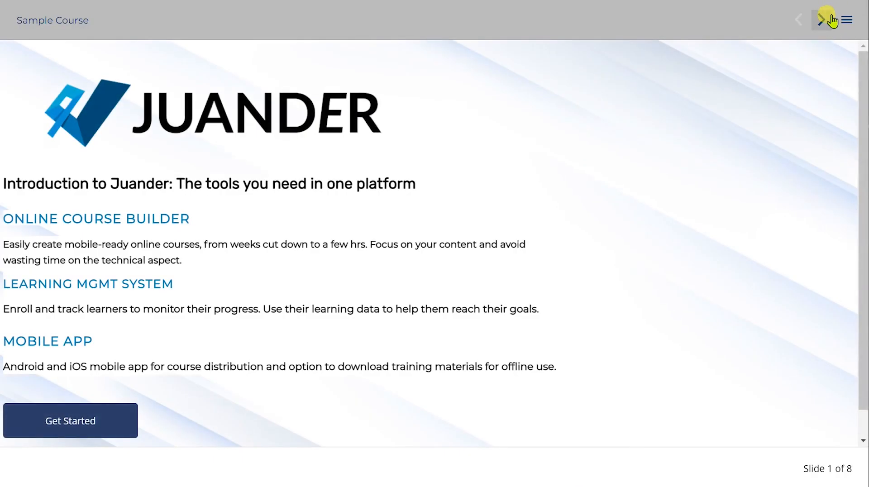
Go to the All Quiz slide in the course preview, submit True for the first question and proceed past the feedback.
{"action": "left_click", "coordinate": [845, 21]}
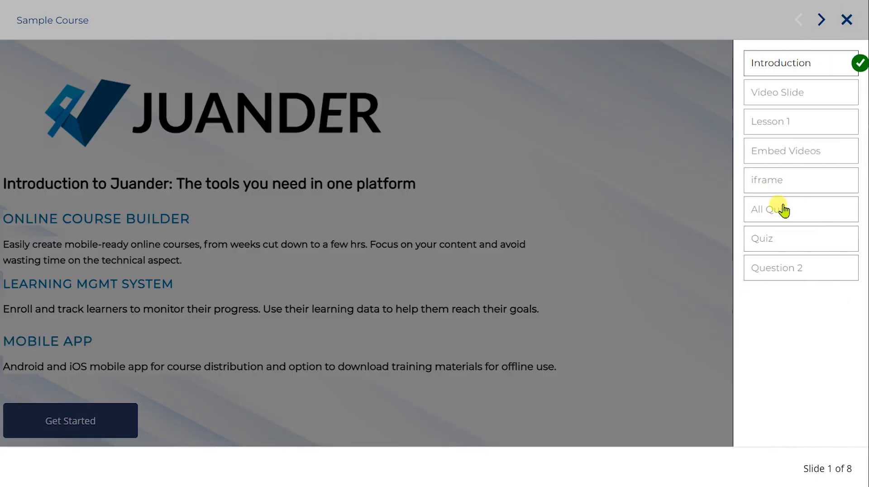
{"action": "left_click", "coordinate": [773, 213]}
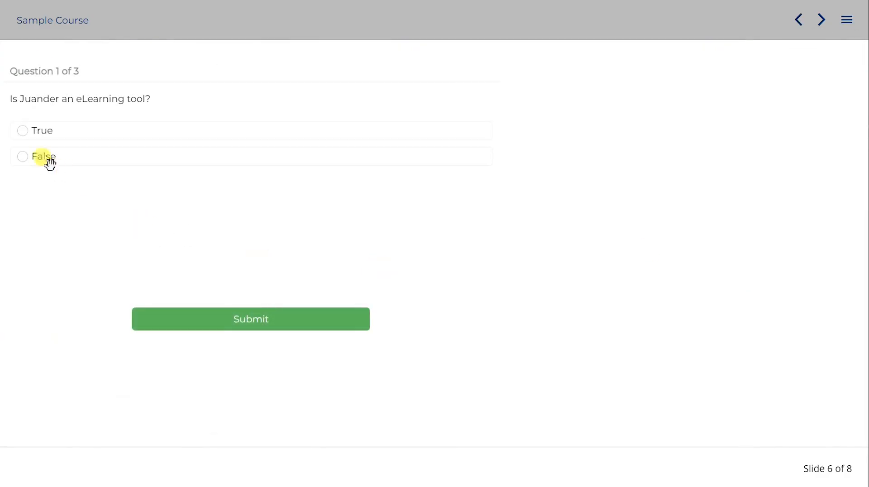
{"action": "left_click", "coordinate": [40, 132]}
{"action": "left_click", "coordinate": [197, 326]}
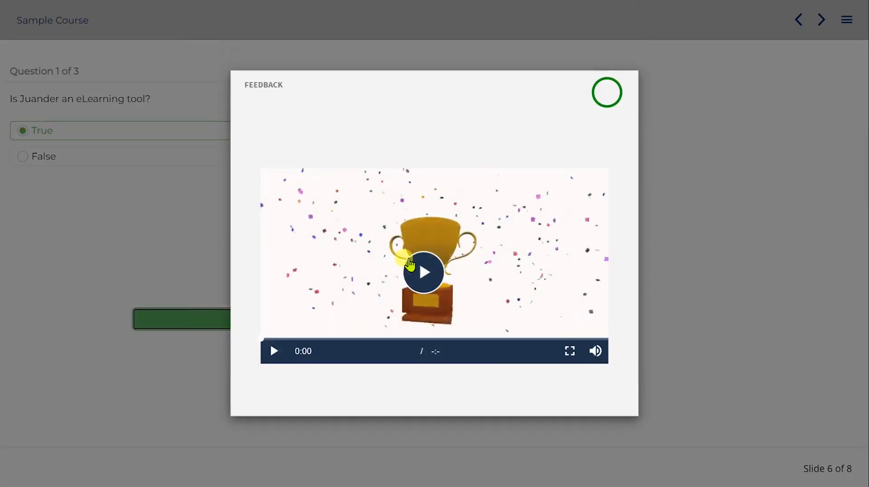
{"action": "left_click", "coordinate": [424, 411]}
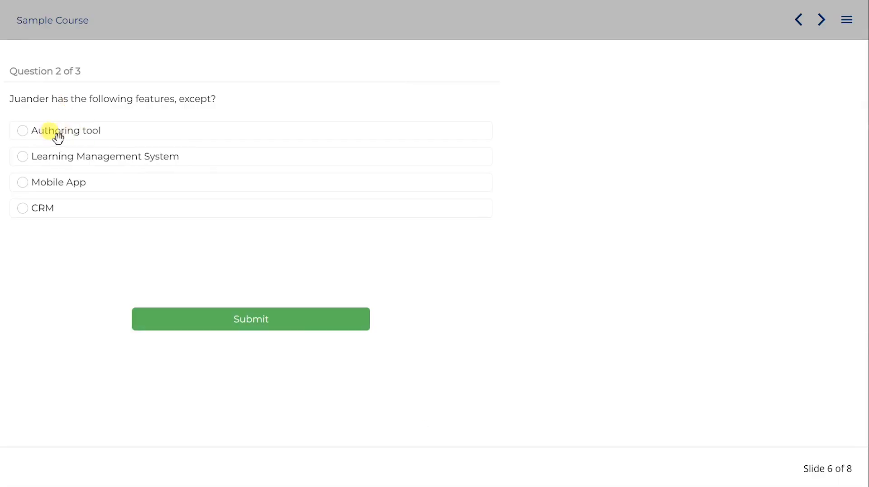
Submit "Authoring tool" as the answer to the second quiz question and proceed past the feedback.
{"action": "left_click", "coordinate": [59, 135]}
{"action": "left_click", "coordinate": [225, 319]}
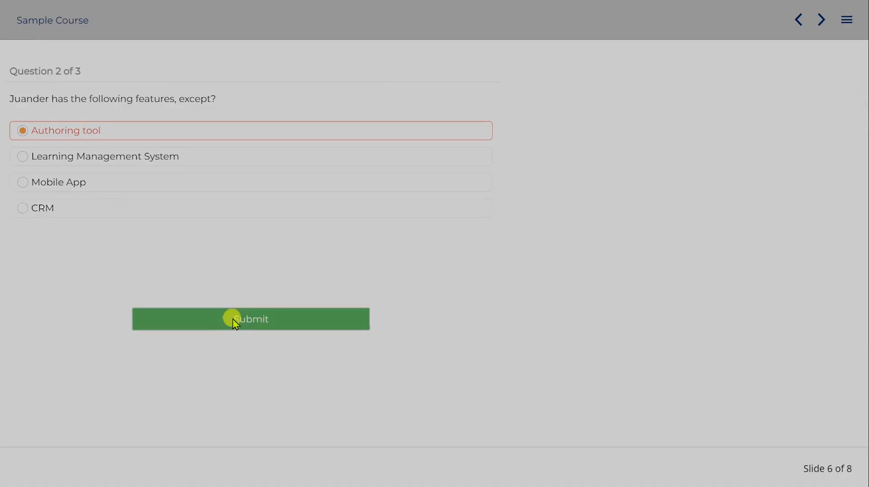
{"action": "left_click", "coordinate": [436, 346]}
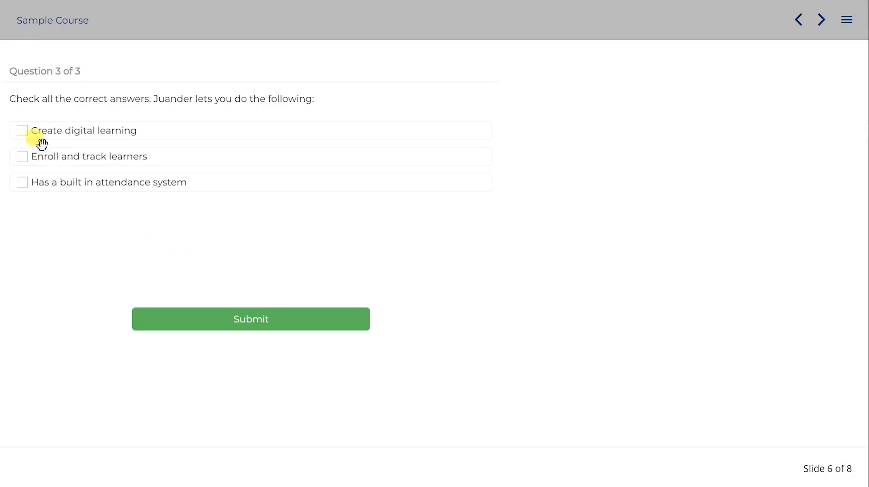
Submit "Create digital learning" and "Enroll and track learners" as the answers to the third quiz question.
{"action": "left_click", "coordinate": [25, 132]}
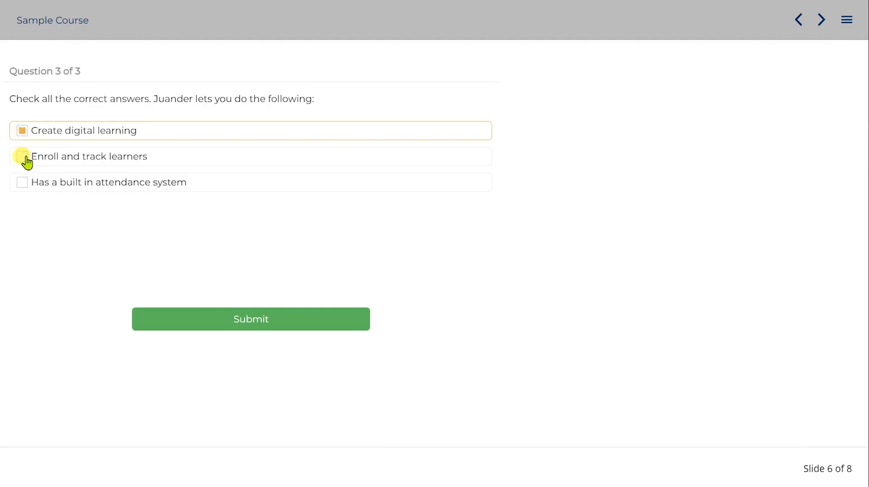
{"action": "left_click", "coordinate": [21, 157]}
{"action": "left_click", "coordinate": [273, 321]}
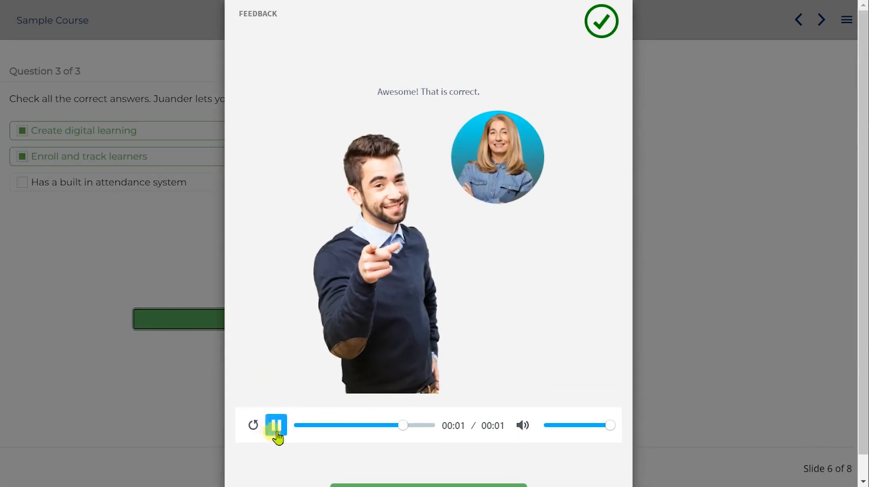
Play and pause the feedback audio, look over the third question's feedback images and proceed to the quiz results.
{"action": "left_click", "coordinate": [276, 427]}
{"action": "scroll", "coordinate": [563, 358], "scroll_direction": "down", "scroll_amount": 1}
{"action": "left_click", "coordinate": [271, 406]}
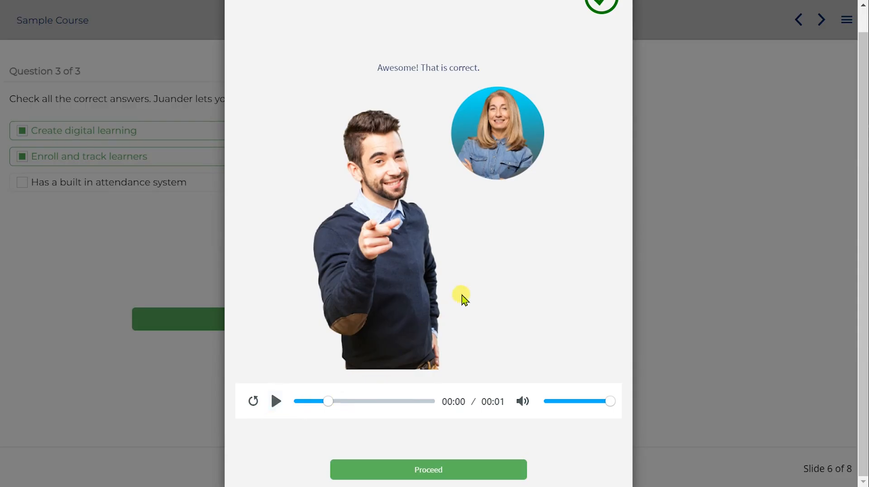
{"action": "scroll", "coordinate": [470, 254], "scroll_direction": "up", "scroll_amount": 1}
{"action": "scroll", "coordinate": [407, 208], "scroll_direction": "down", "scroll_amount": 1}
{"action": "scroll", "coordinate": [421, 212], "scroll_direction": "up", "scroll_amount": 1}
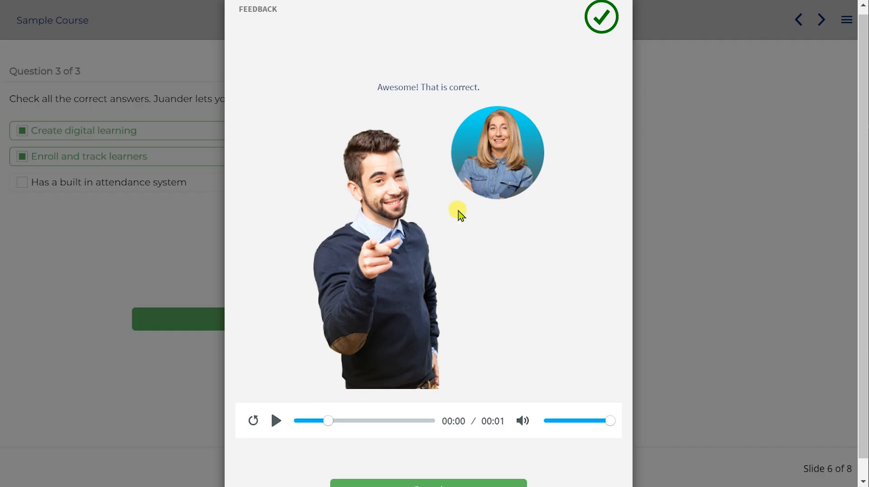
{"action": "scroll", "coordinate": [407, 272], "scroll_direction": "down", "scroll_amount": 1}
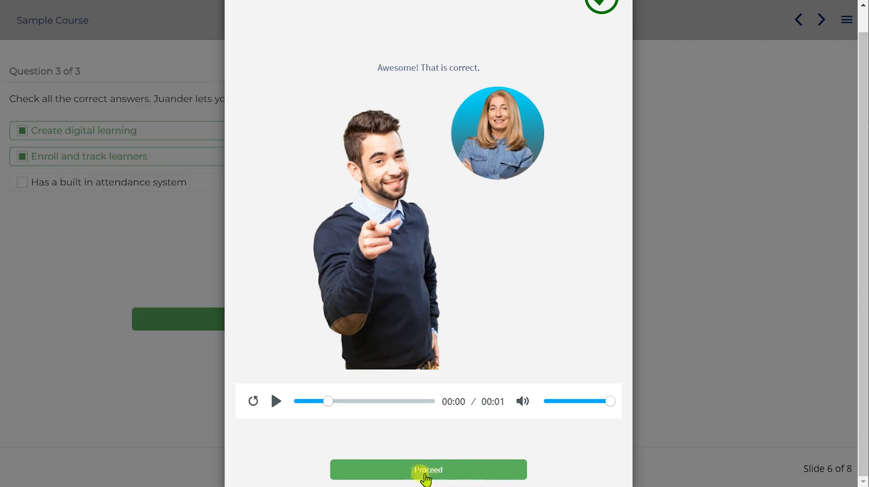
{"action": "scroll", "coordinate": [530, 379], "scroll_direction": "up", "scroll_amount": 1}
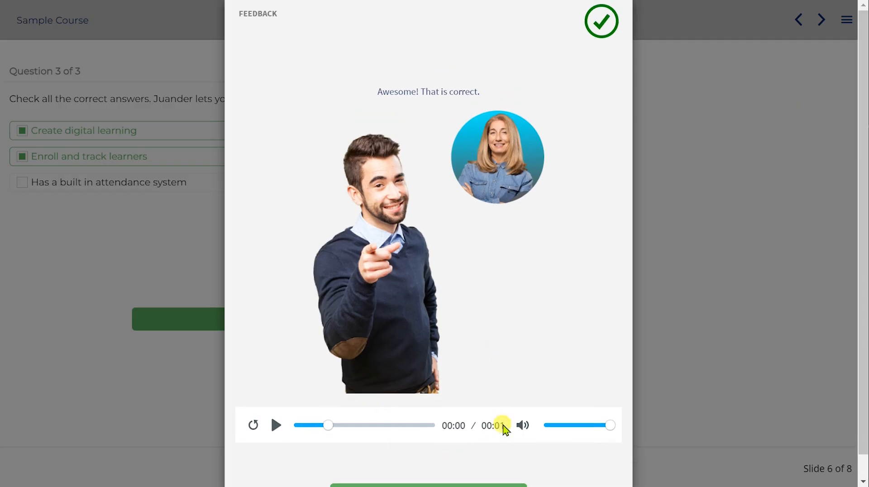
{"action": "scroll", "coordinate": [501, 435], "scroll_direction": "down", "scroll_amount": 1}
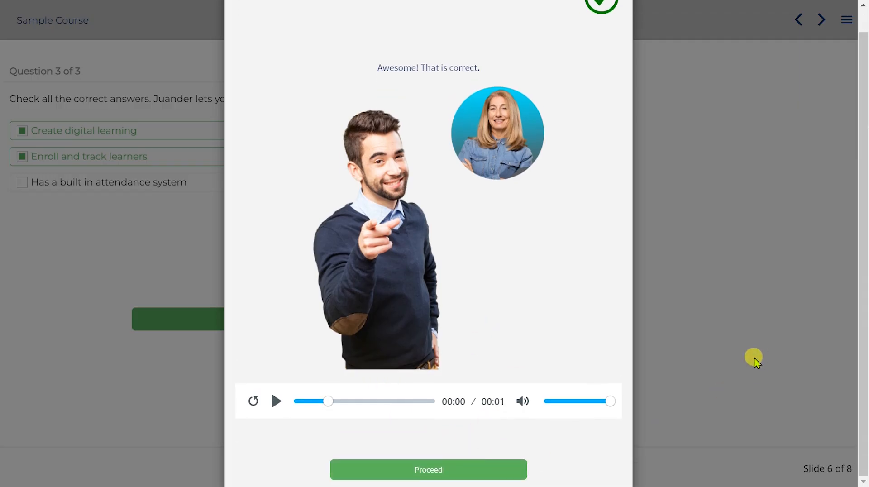
{"action": "left_click", "coordinate": [484, 468]}
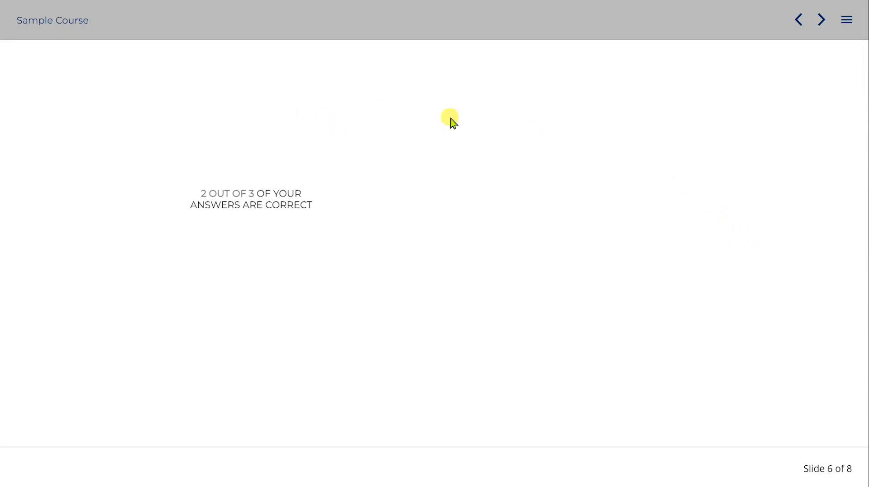